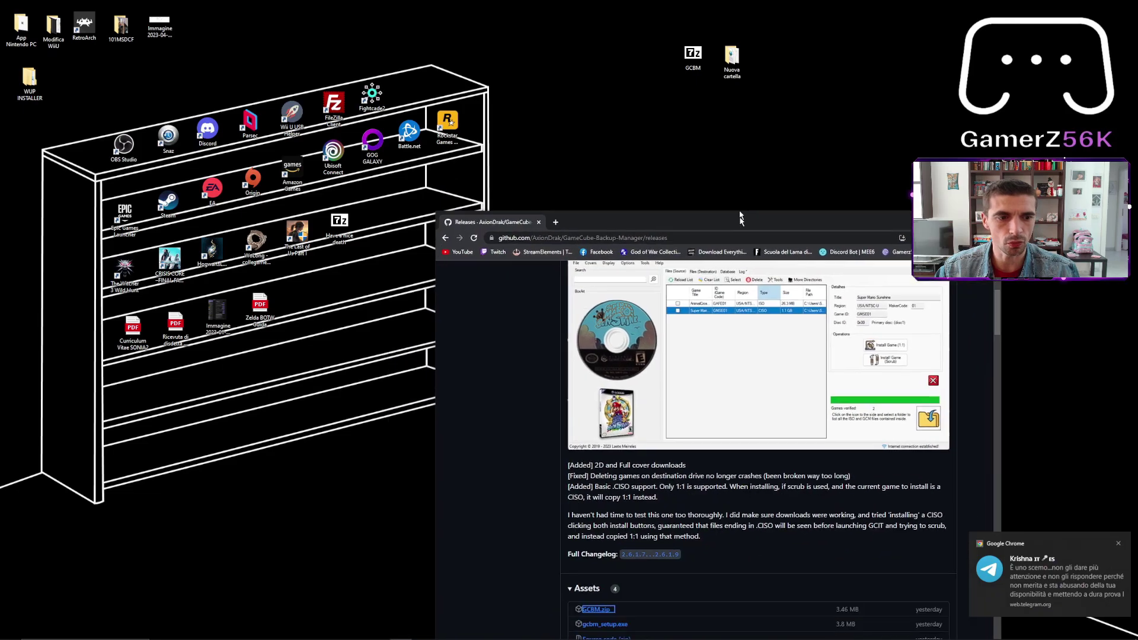
# Step: Show the desktop, open the GCBM archive and move its window below the desktop icons
pyautogui.press('super+d')
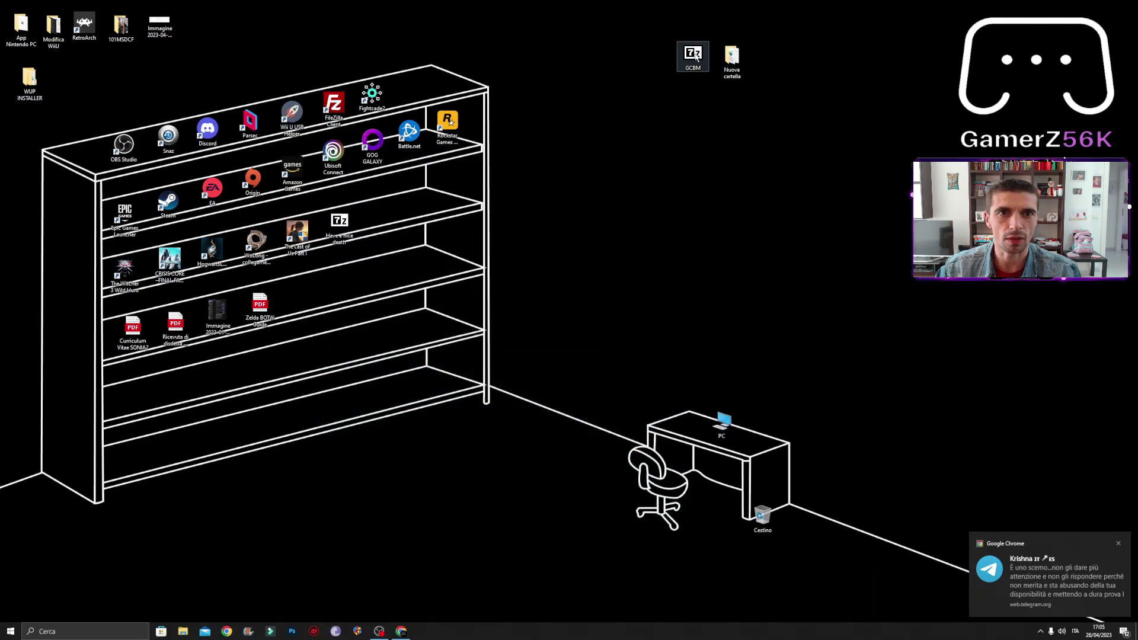
pyautogui.doubleClick(452, 104)
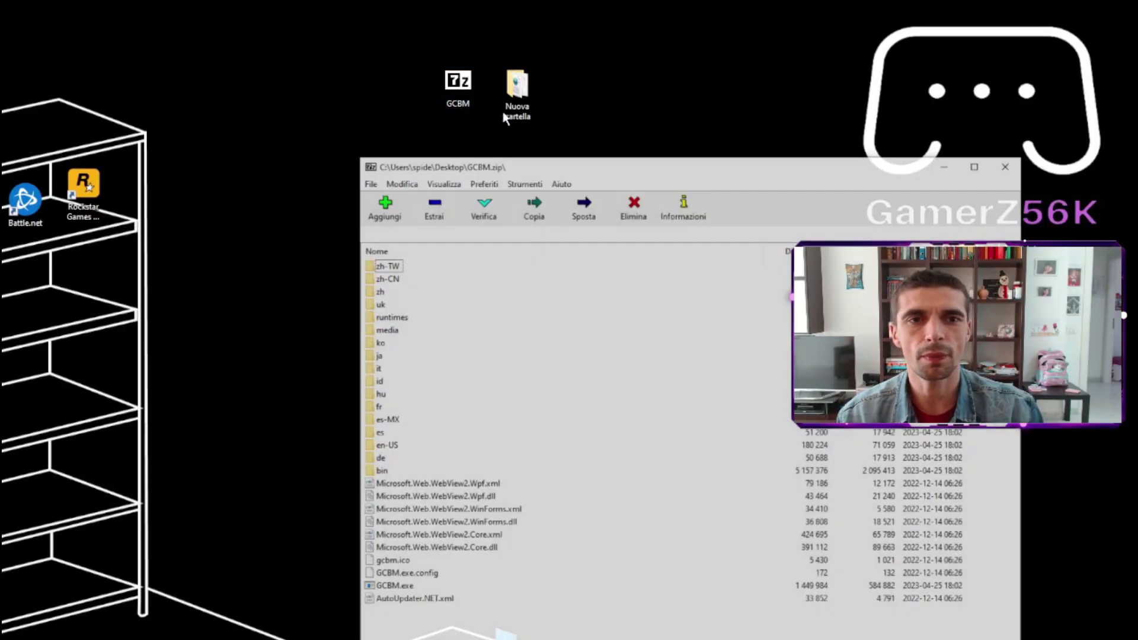
pyautogui.moveTo(483, 634); pyautogui.dragTo(478, 254)
# Step: Permanently delete the "Nuova cartella" folder from the desktop
pyautogui.click(534, 118)
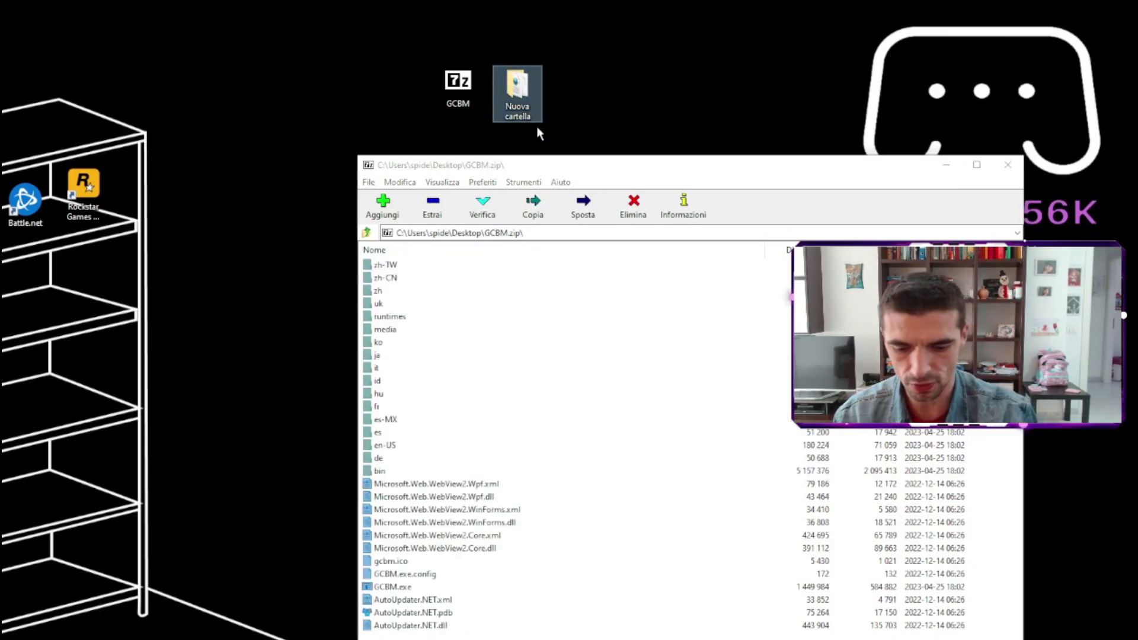
pyautogui.hotkey('shift', 'Delete')
pyautogui.press('Return')
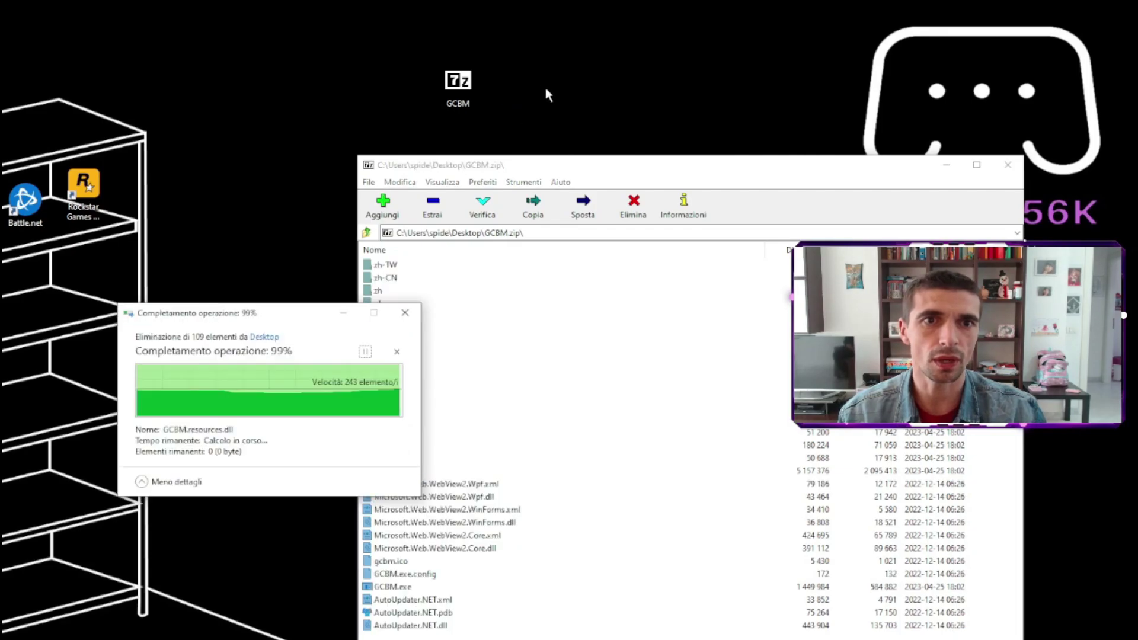
# Step: Create a new desktop folder named "GC MANAGER"
pyautogui.rightClick(546, 92)
pyautogui.moveTo(594, 211)
pyautogui.click(754, 211)
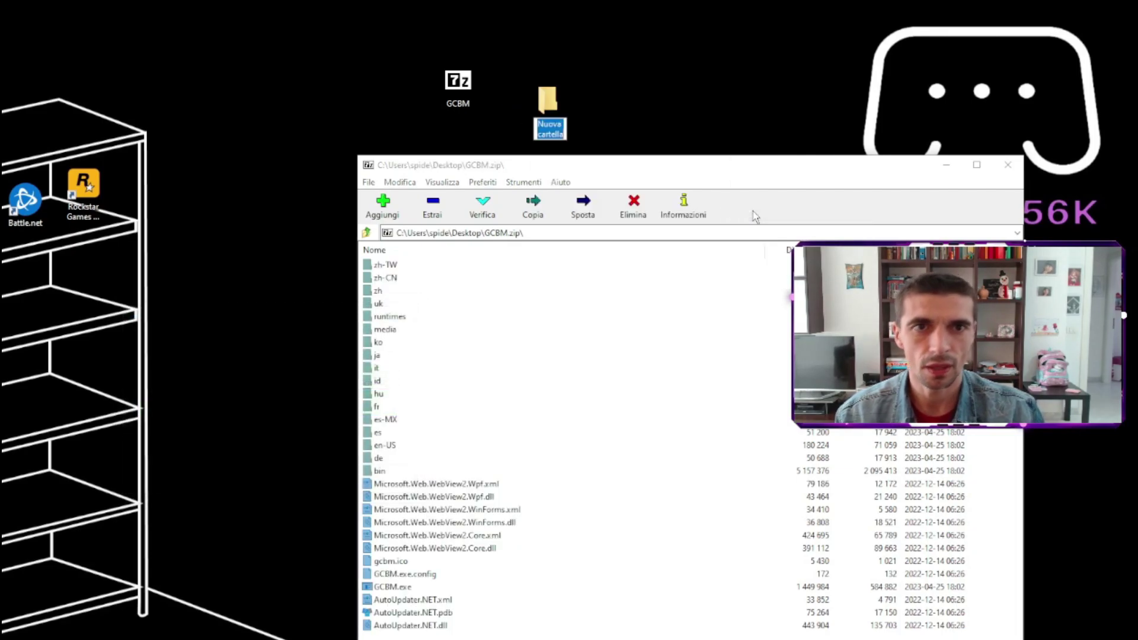
pyautogui.write('G')
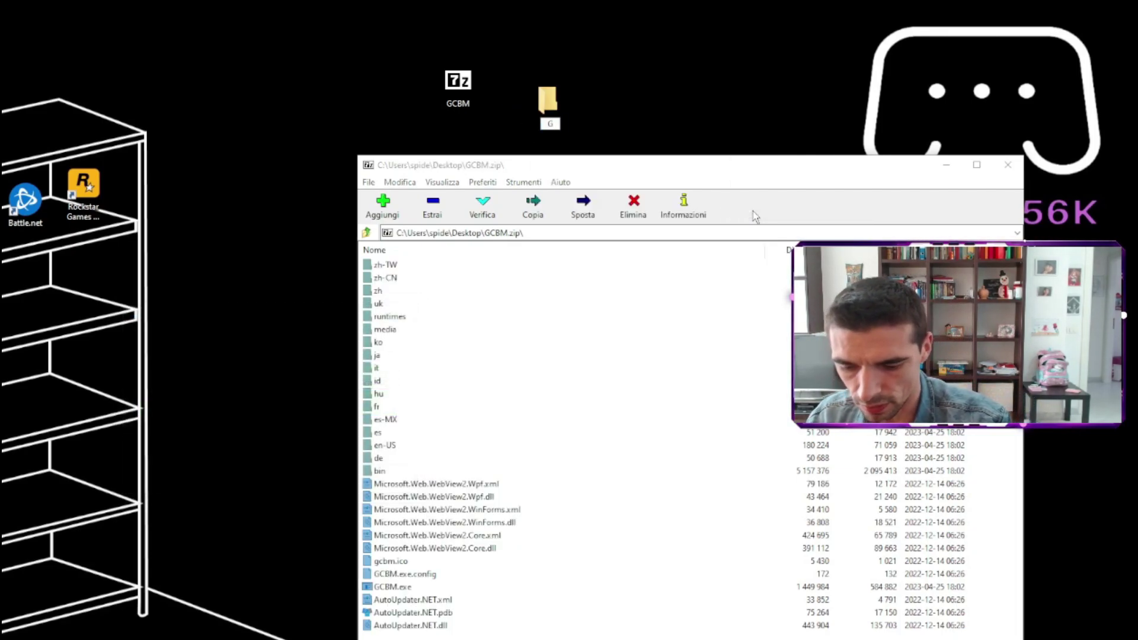
pyautogui.write('C')
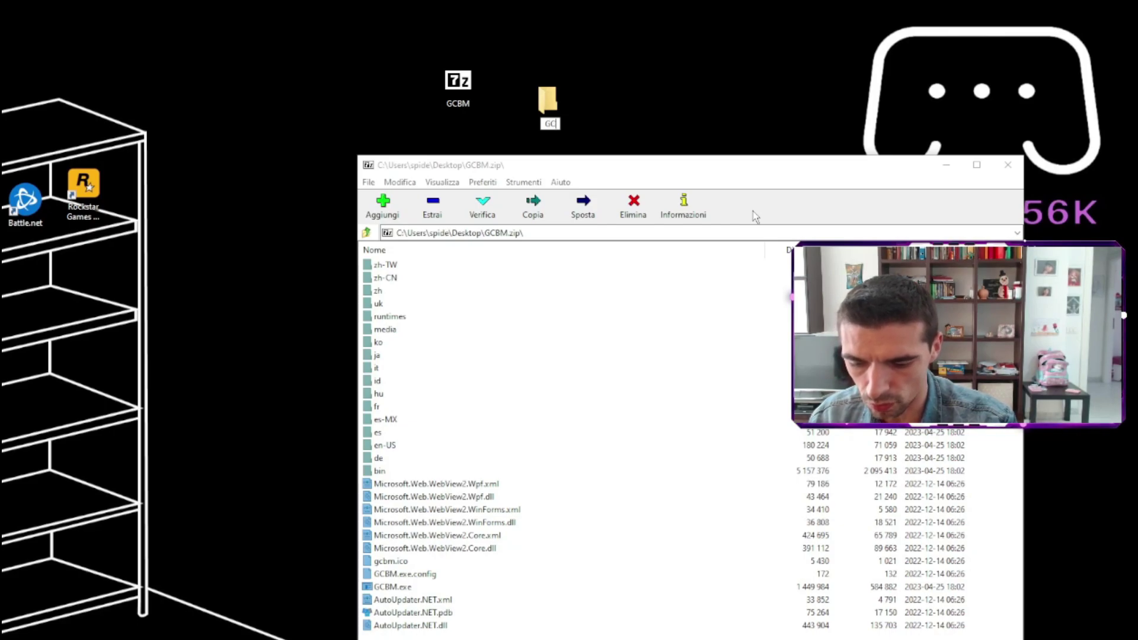
pyautogui.write(' MANAGER')
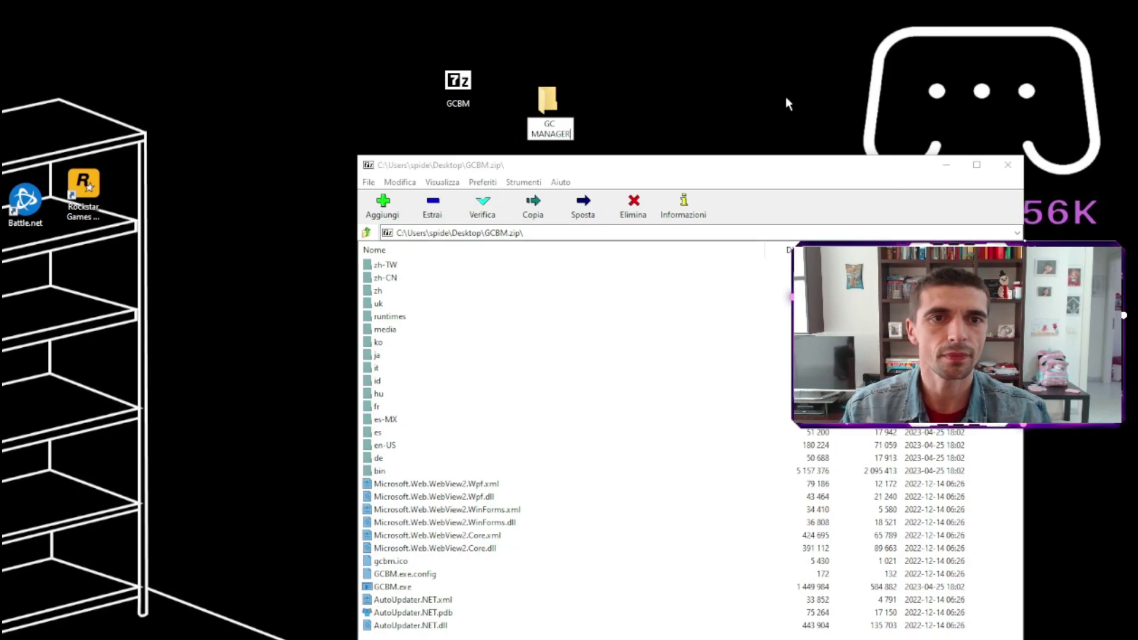
pyautogui.press('Return')
# Step: Extract all files of the GCBM archive into the GC MANAGER folder and close the archive
pyautogui.hotkey('ctrl', 'a')
pyautogui.moveTo(383, 608); pyautogui.dragTo(549, 116)
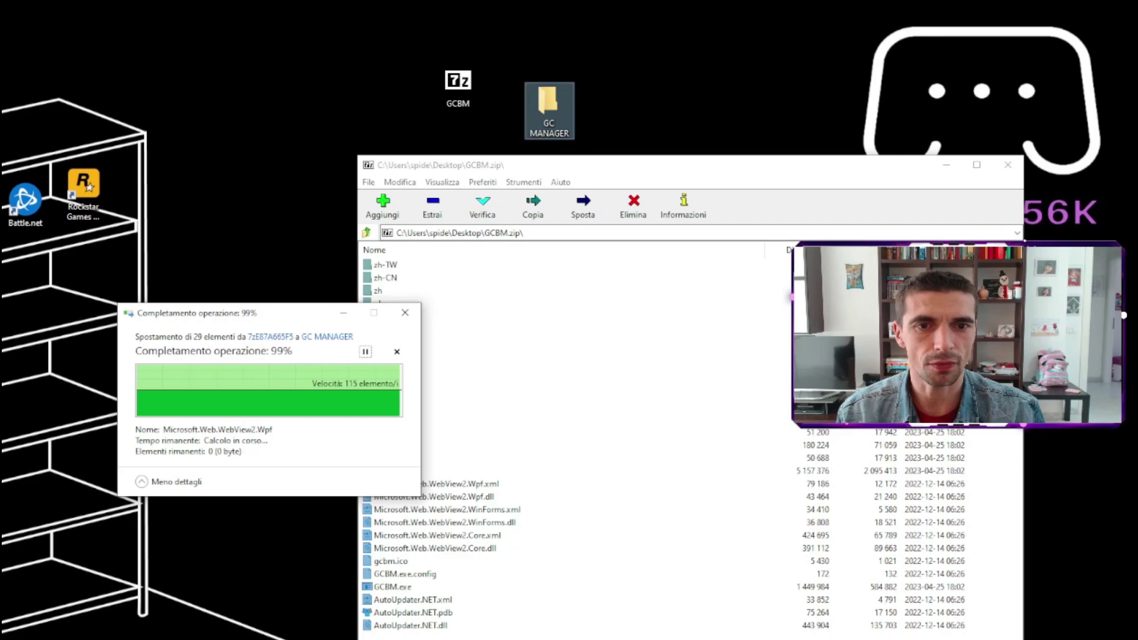
pyautogui.click(1009, 167)
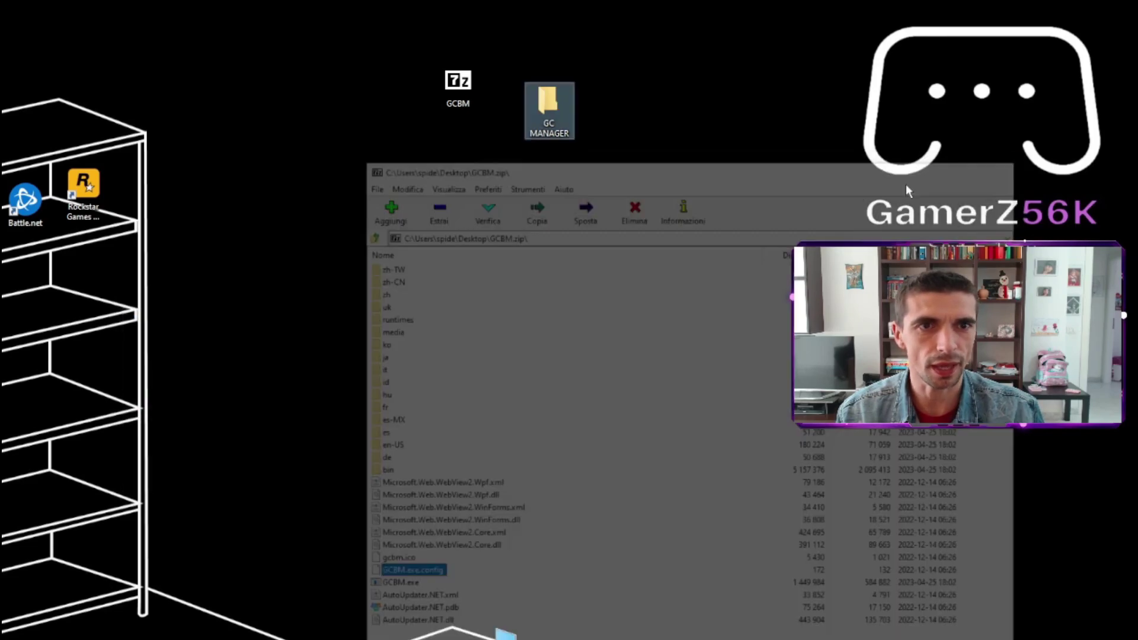
# Step: Rearrange the desktop icons so the GC MANAGER folder sits below the GCBM archive, and open the folder
pyautogui.moveTo(557, 112)
pyautogui.mouseDown()
pyautogui.moveTo(460, 119)
pyautogui.moveTo(599, 113)
pyautogui.moveTo(560, 110)
pyautogui.mouseUp()
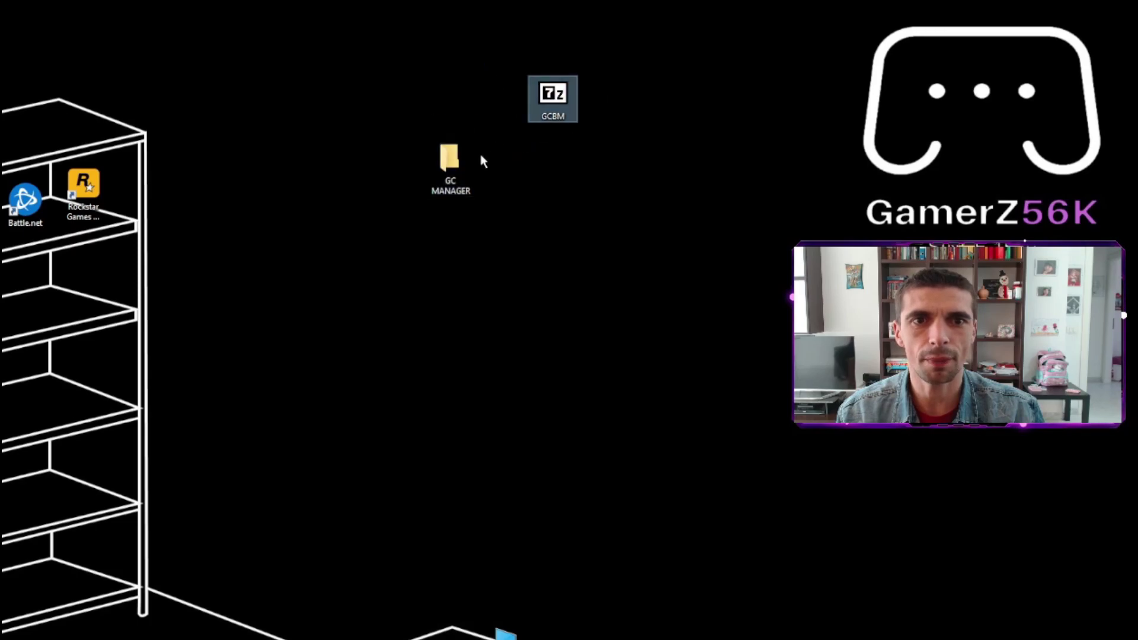
pyautogui.moveTo(454, 159); pyautogui.dragTo(548, 168)
pyautogui.doubleClick(549, 168)
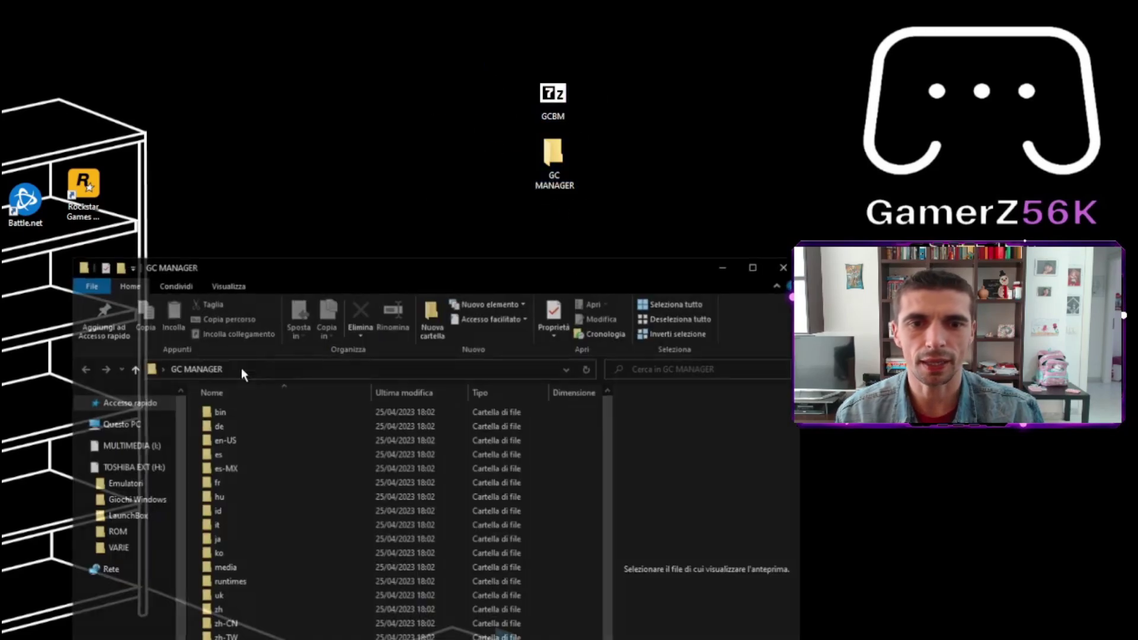
# Step: Launch the GCBM application from the GC MANAGER folder and accept the WiiTDB.zip download
pyautogui.scroll(-1, 356, 504)
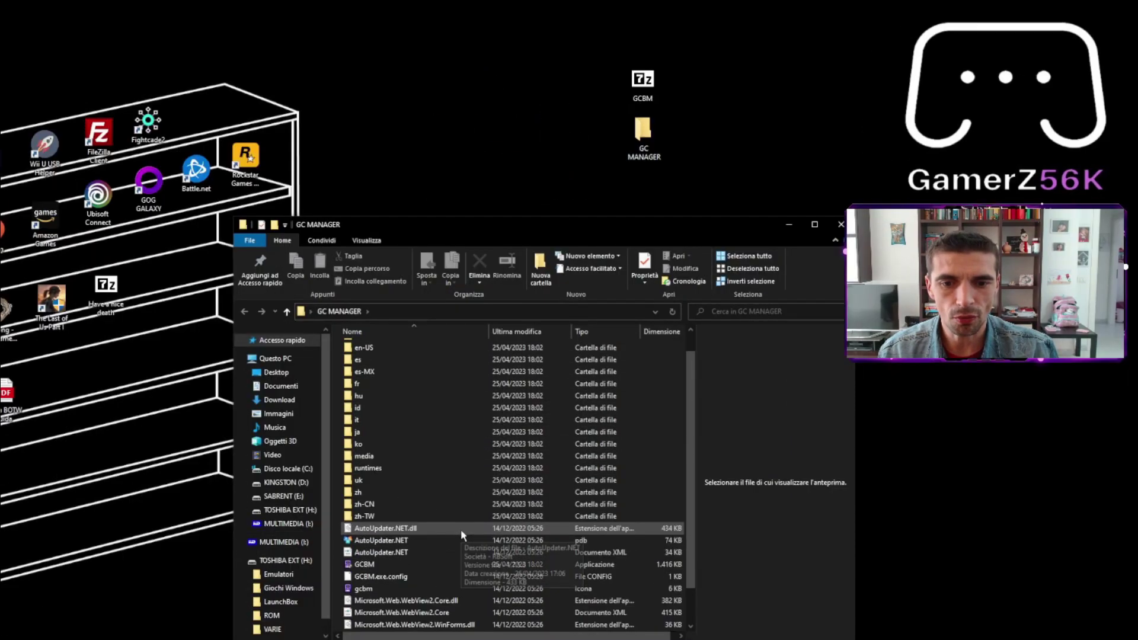
pyautogui.scroll(-1, 427, 540)
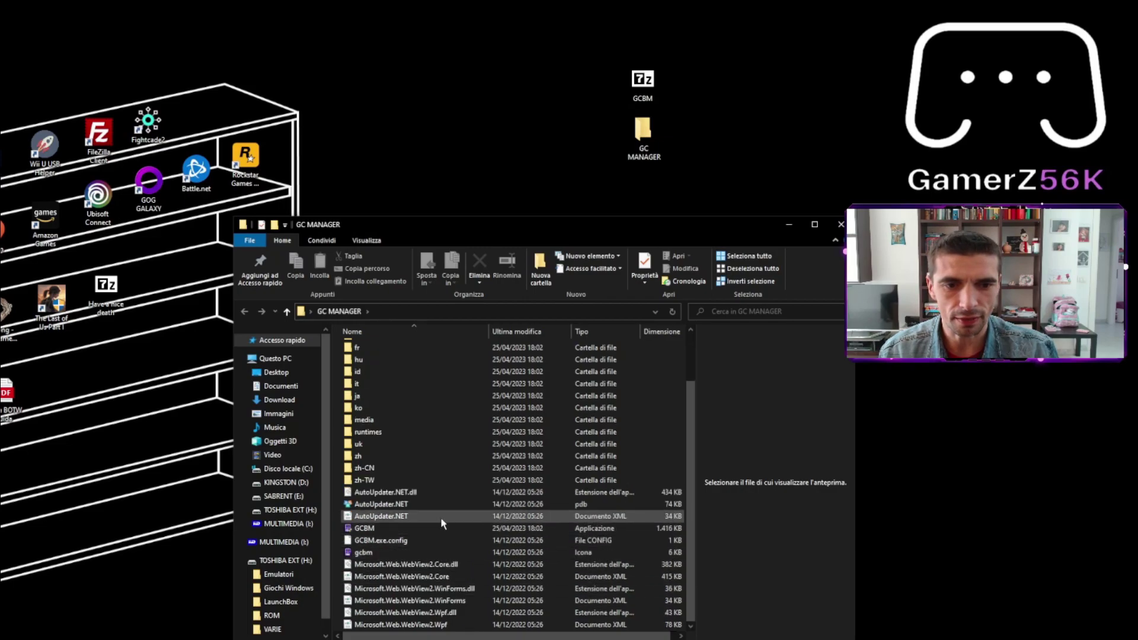
pyautogui.moveTo(376, 528)
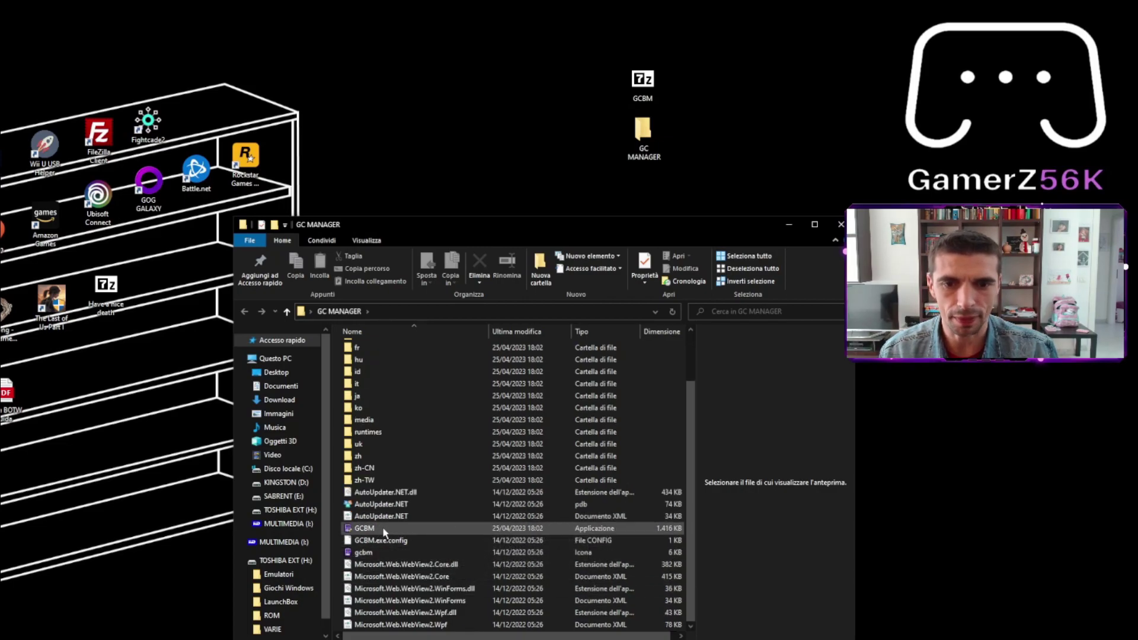
pyautogui.click(382, 528)
pyautogui.moveTo(474, 225); pyautogui.dragTo(448, 121)
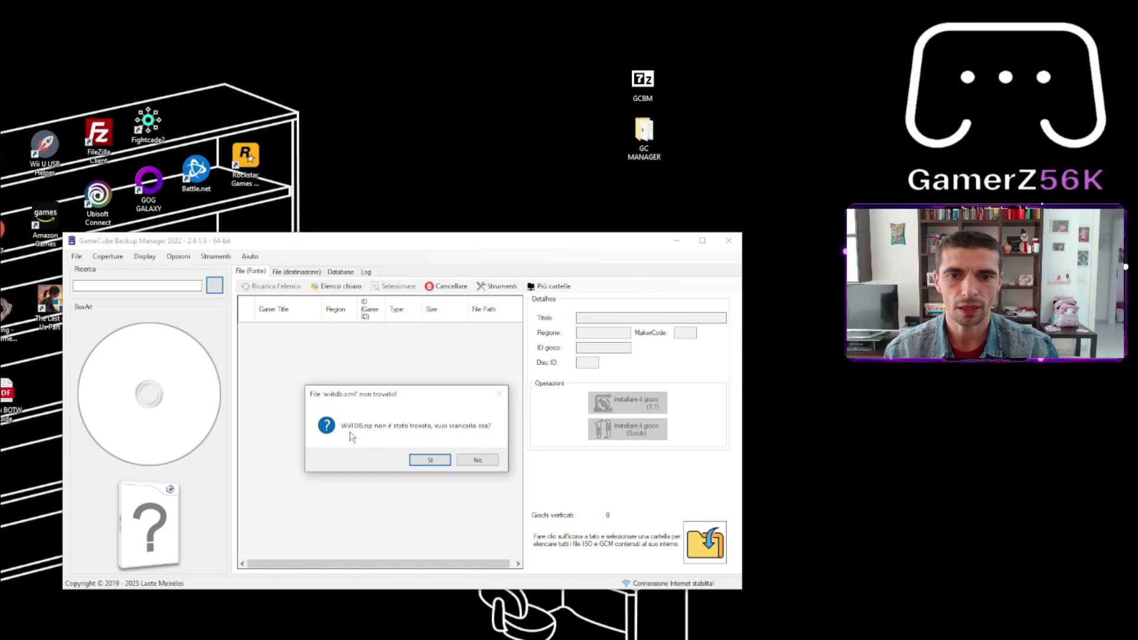
pyautogui.click(428, 460)
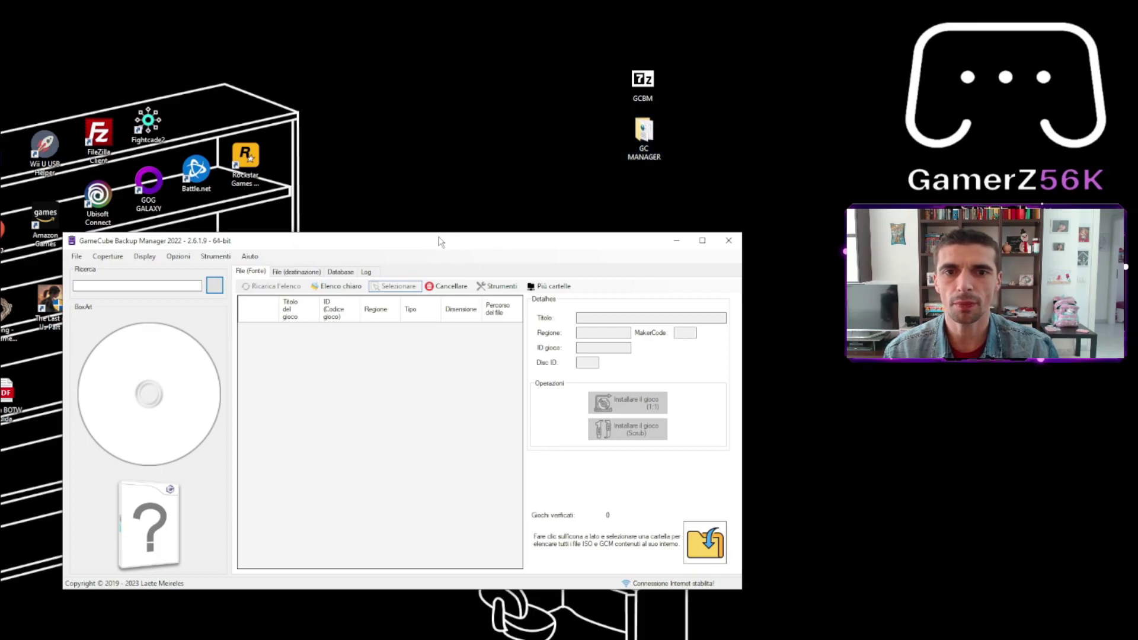
# Step: Close GameCube Backup Manager and relaunch the GCBM application from the GC MANAGER folder
pyautogui.moveTo(440, 242); pyautogui.dragTo(440, 181)
pyautogui.moveTo(640, 187); pyautogui.dragTo(619, 187)
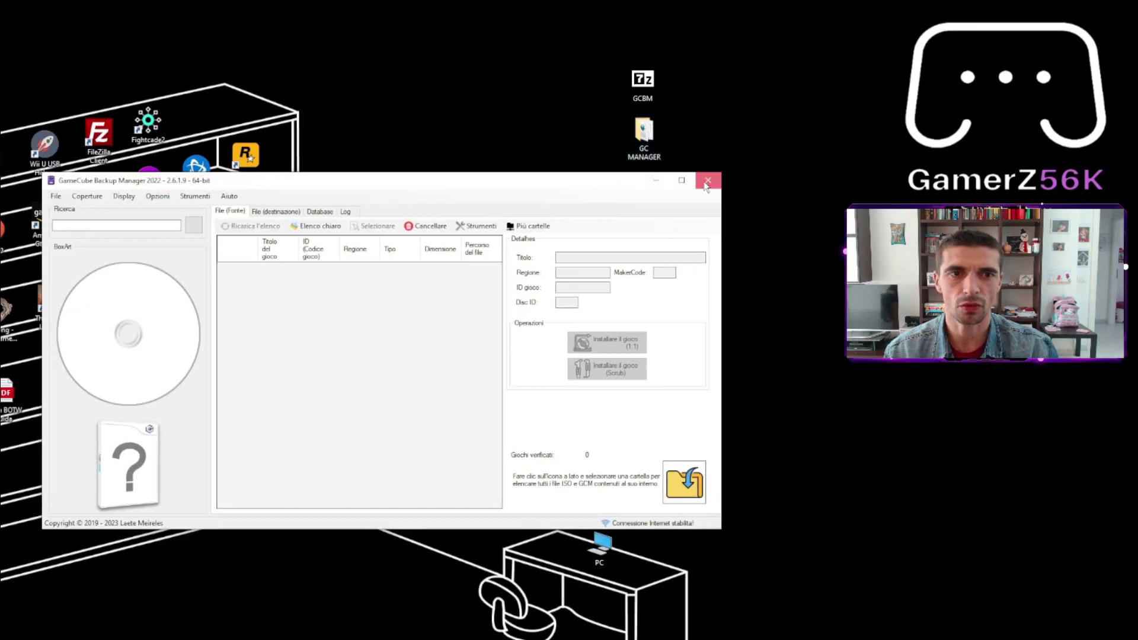
pyautogui.click(707, 181)
pyautogui.doubleClick(644, 139)
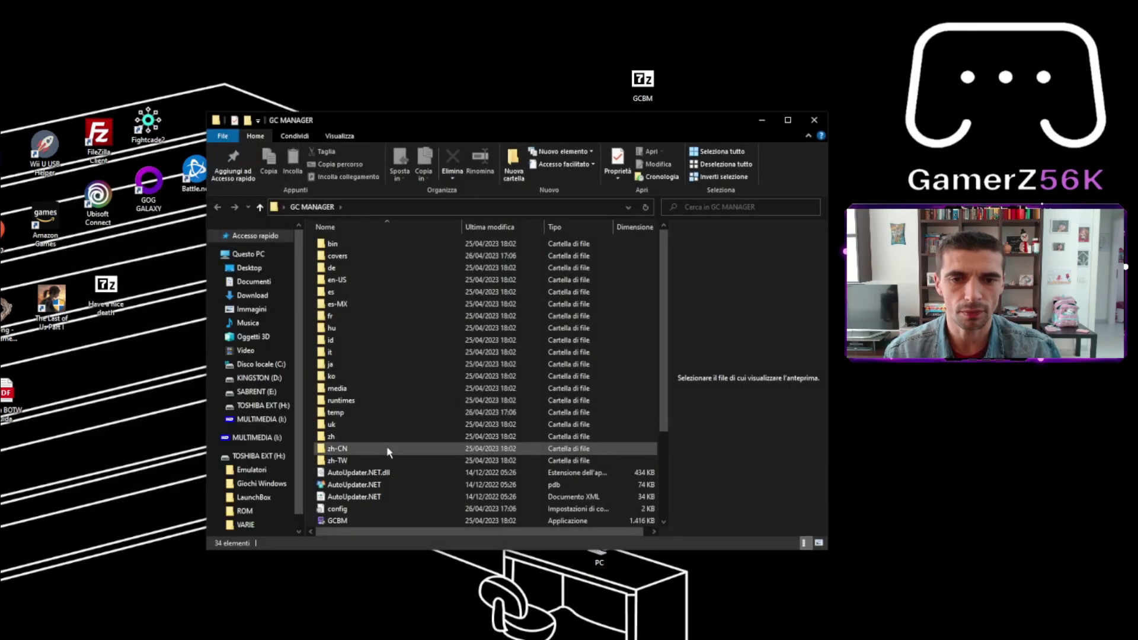
pyautogui.scroll(-4, 395, 514)
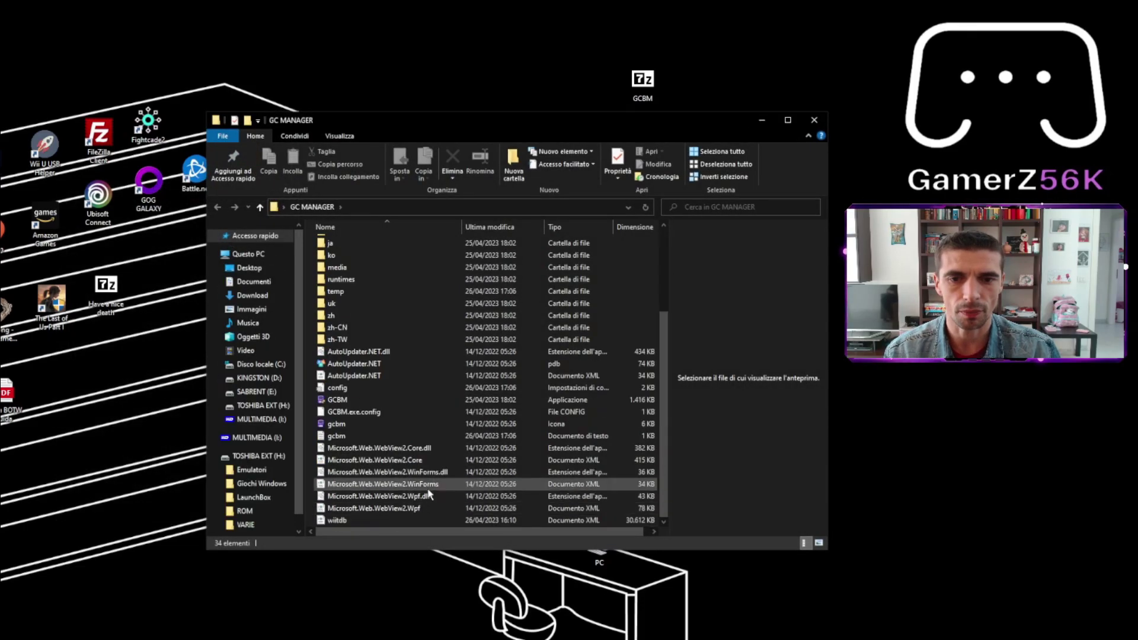
pyautogui.click(368, 401)
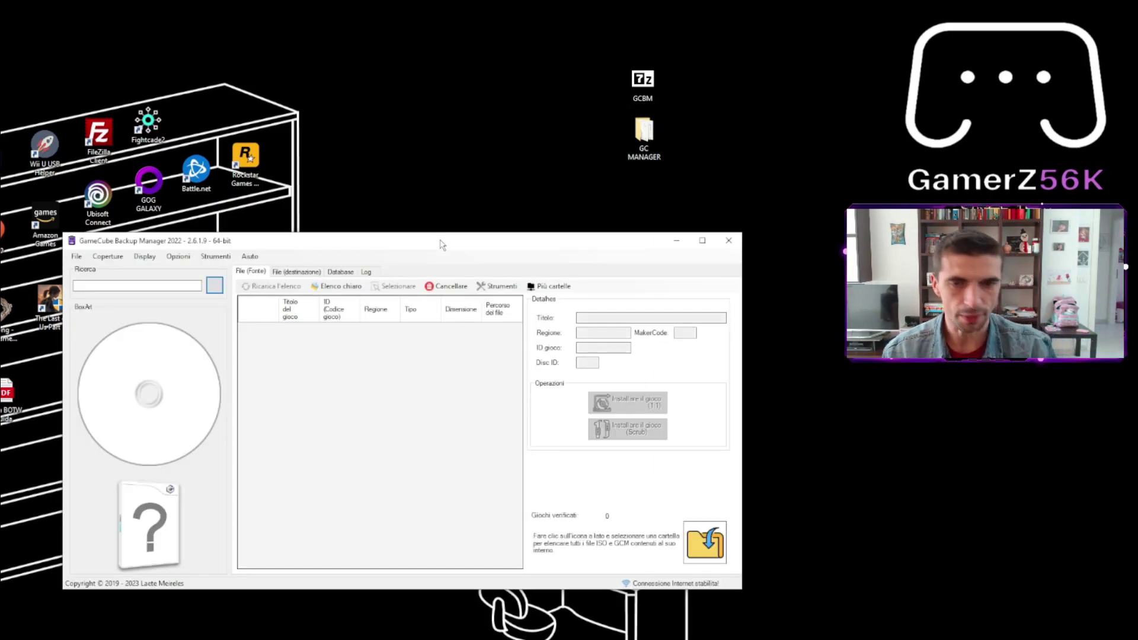
# Step: Load the ROM\Gamecube folder on TOSHIBA EXT (H:) as the source folder of ISO/GCM games
pyautogui.moveTo(330, 242); pyautogui.dragTo(280, 188)
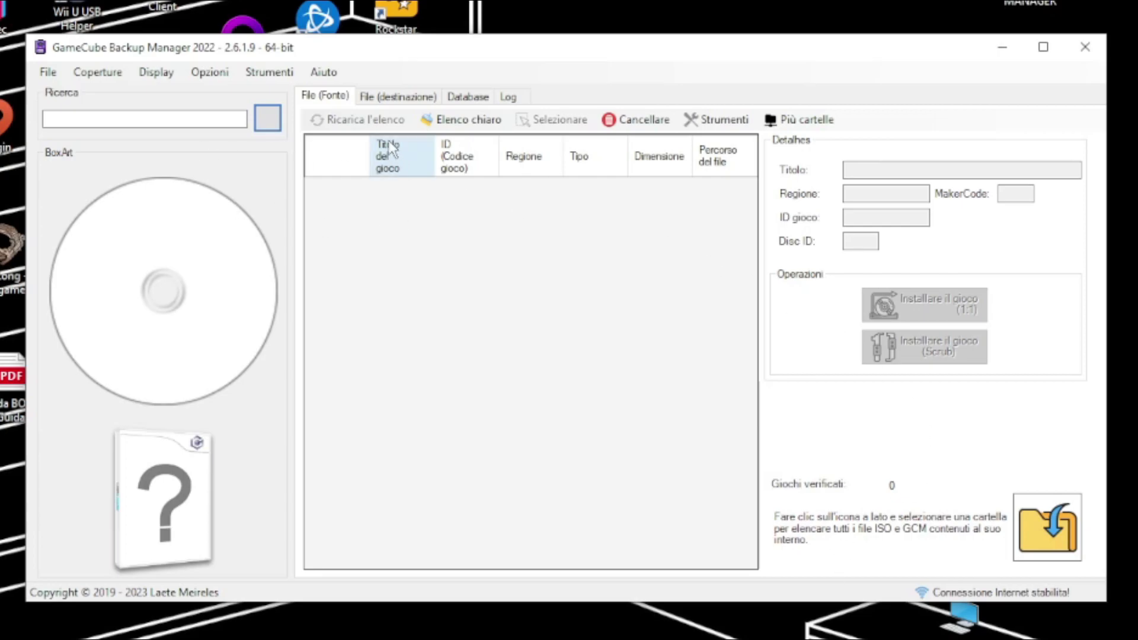
pyautogui.moveTo(520, 55)
pyautogui.mouseDown()
pyautogui.moveTo(529, 35)
pyautogui.moveTo(511, 53)
pyautogui.mouseUp()
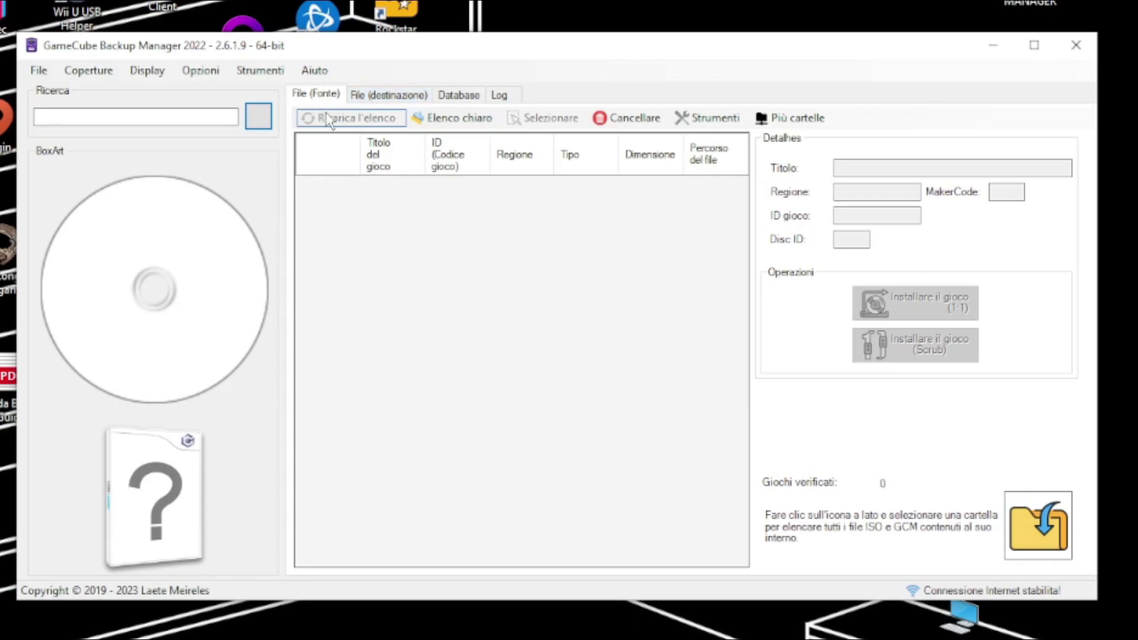
pyautogui.click(1044, 540)
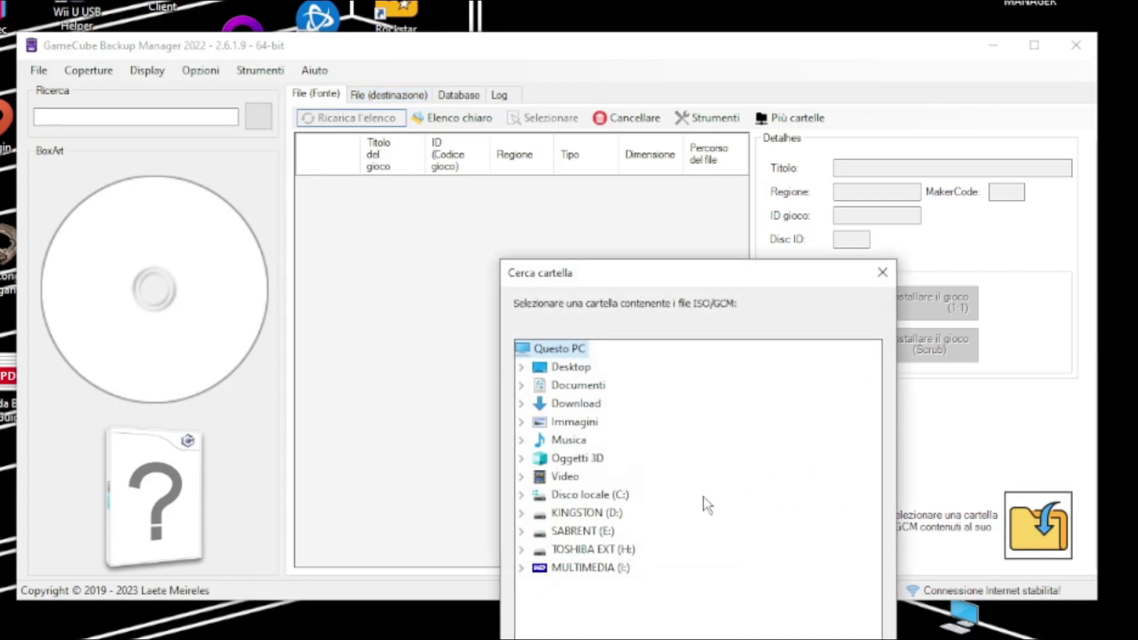
pyautogui.click(578, 550)
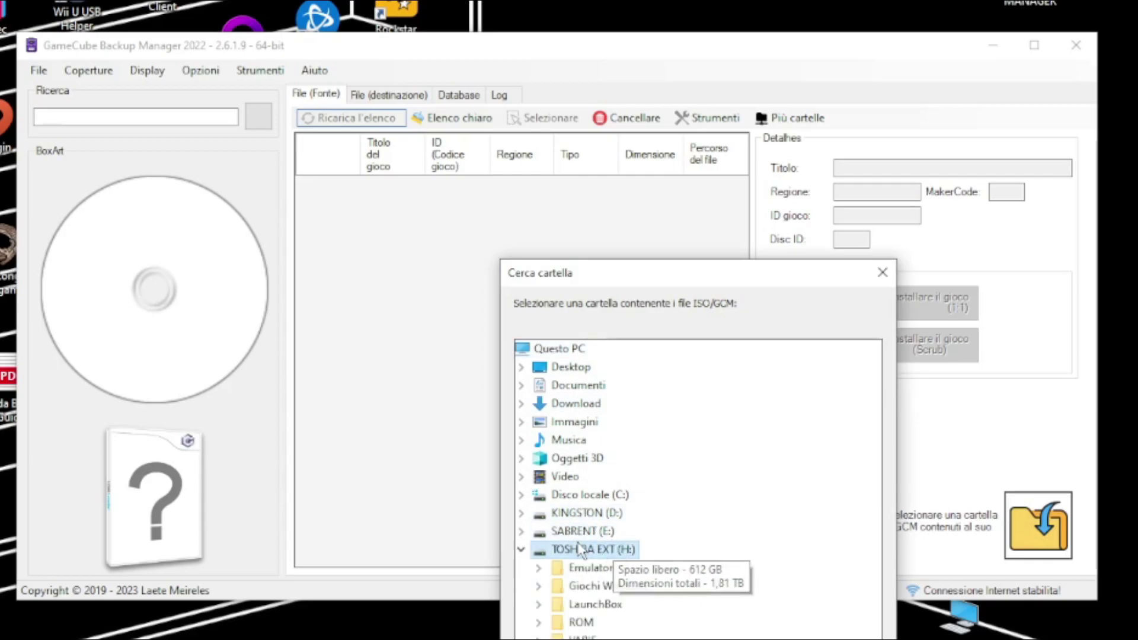
pyautogui.doubleClick(567, 623)
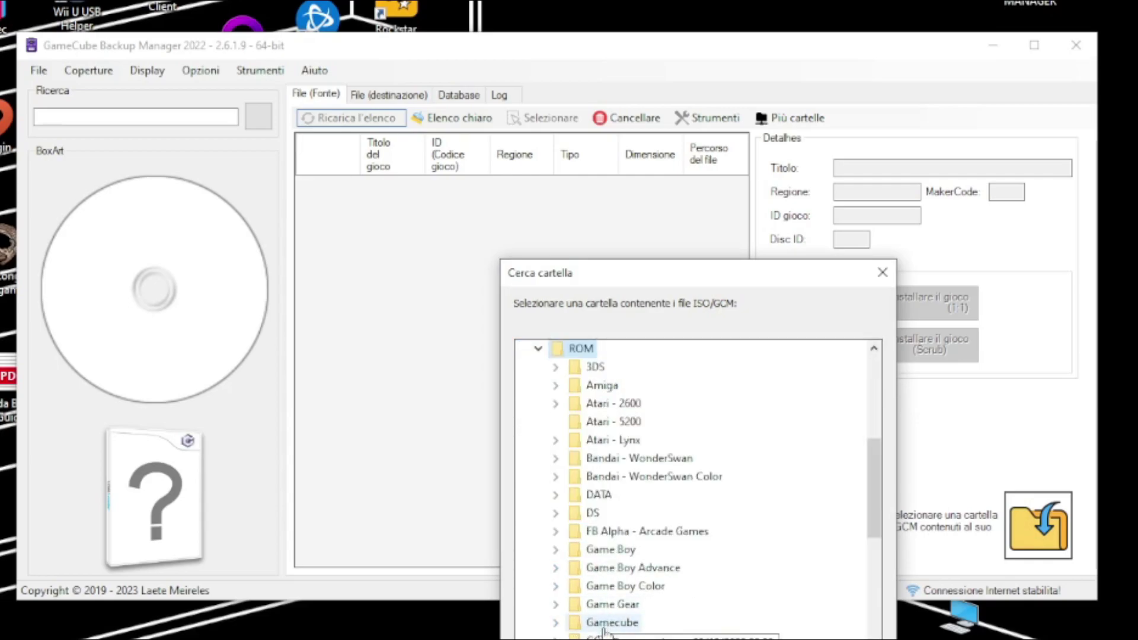
pyautogui.doubleClick(557, 619)
pyautogui.press('Return')
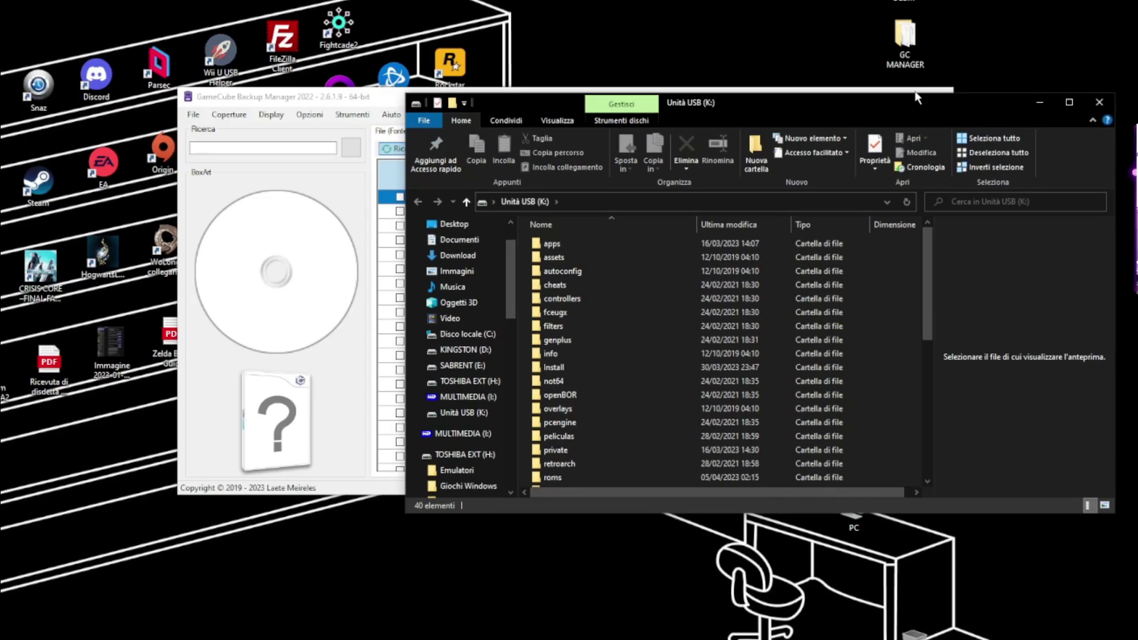
# Step: Arrange the USB drive (K:) window beside GameCube Backup Manager, keeping the manager in front
pyautogui.moveTo(881, 118); pyautogui.dragTo(386, 433)
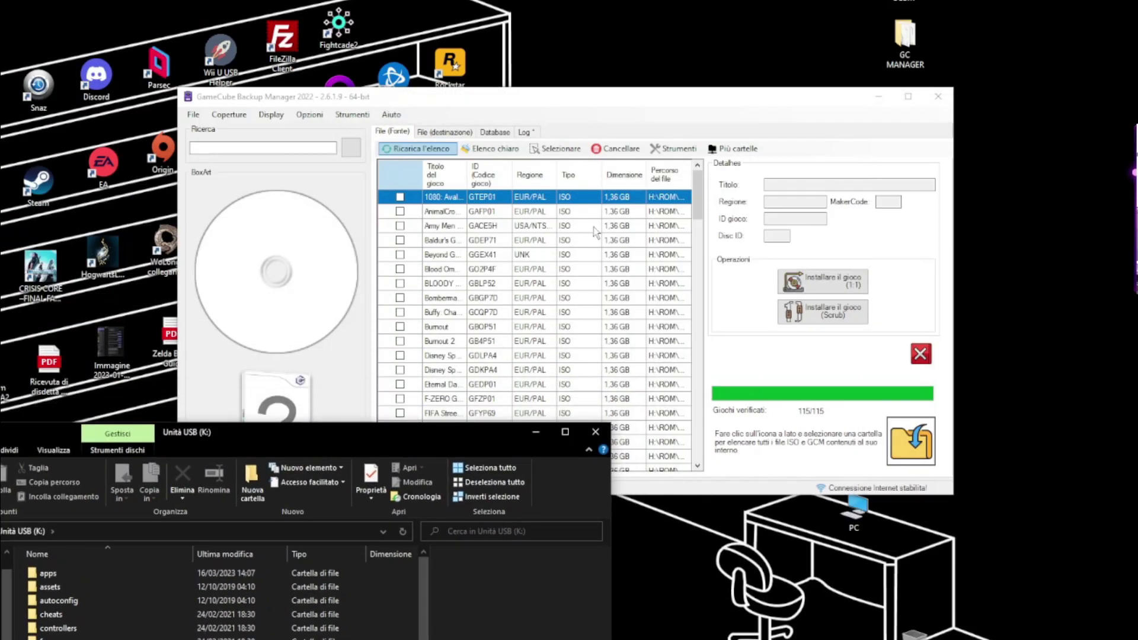
pyautogui.moveTo(638, 104); pyautogui.dragTo(748, 56)
pyautogui.moveTo(262, 439); pyautogui.dragTo(290, 62)
pyautogui.click(735, 54)
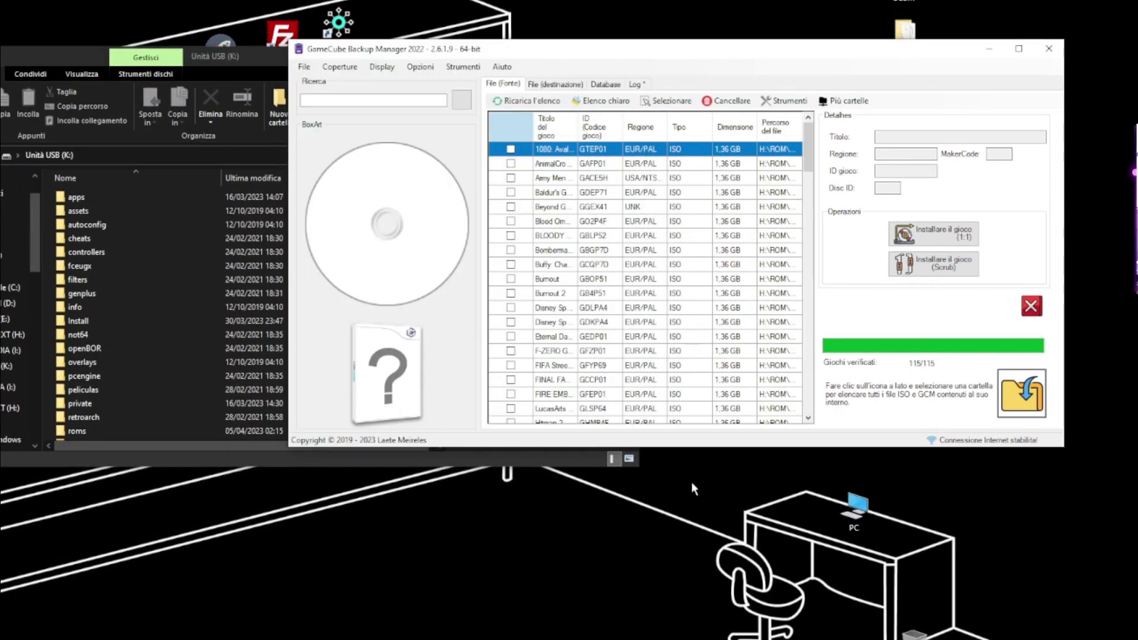
# Step: Browse to ROM\Gamecube on TOSHIBA EXT (H:), inspect the contents of the 1080 Avalanche folder, and close the window
pyautogui.click(18, 417)
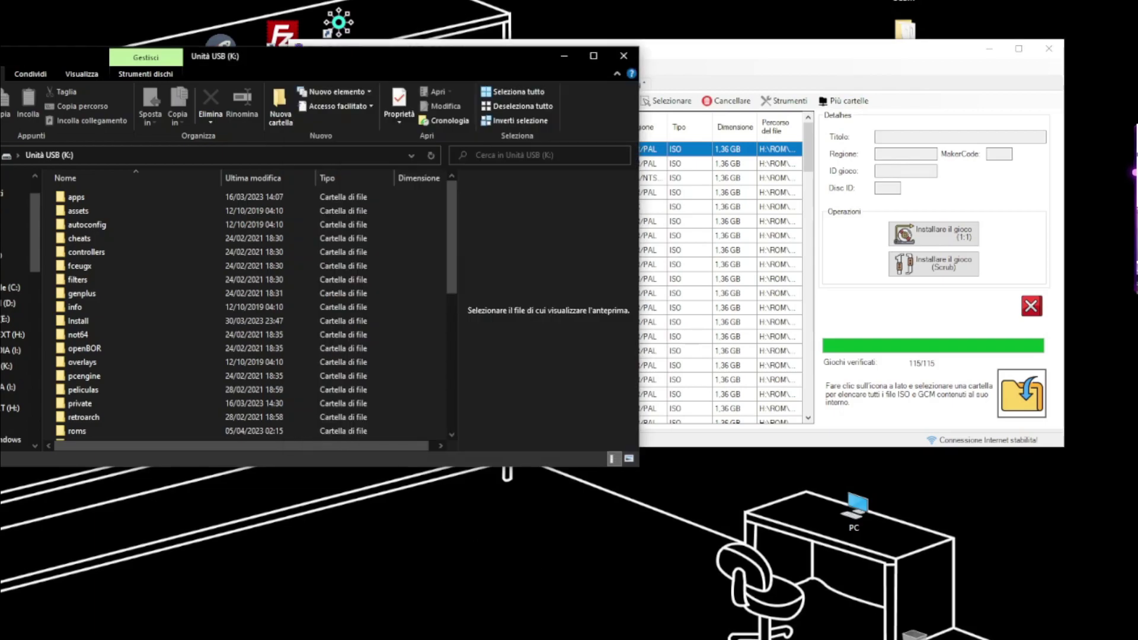
pyautogui.click(3, 413)
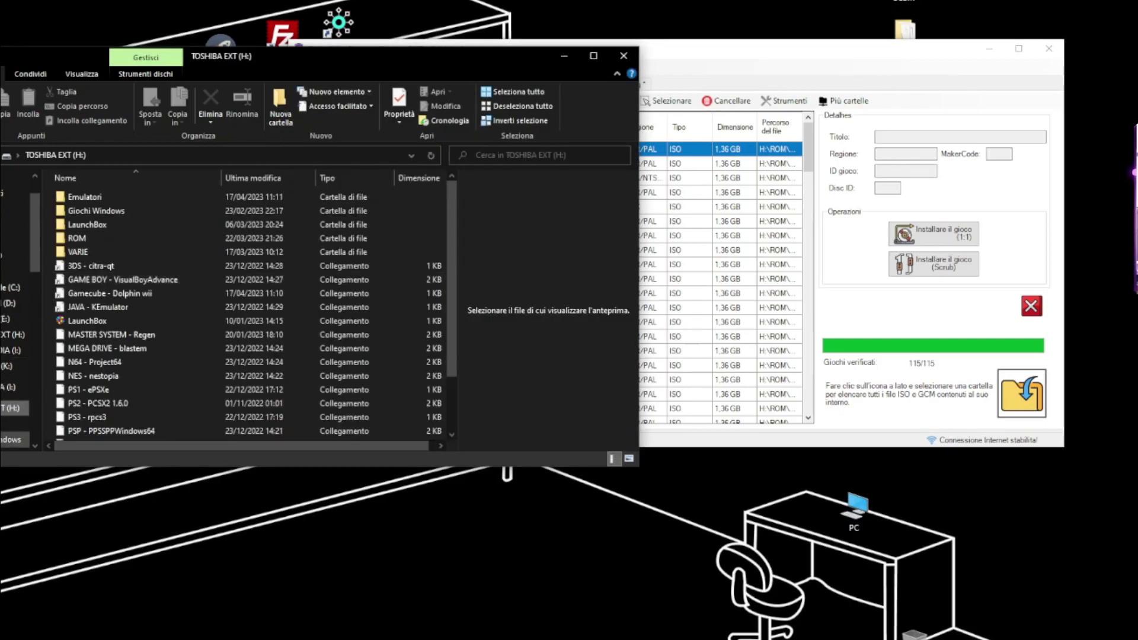
pyautogui.doubleClick(97, 237)
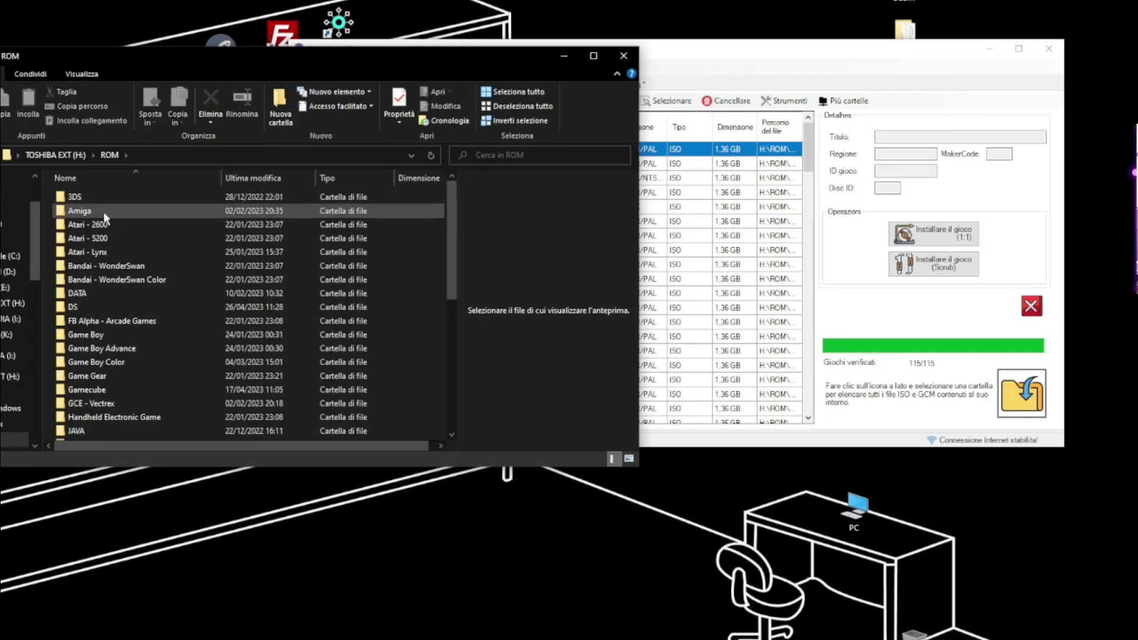
pyautogui.doubleClick(101, 388)
pyautogui.moveTo(199, 57); pyautogui.dragTo(584, 45)
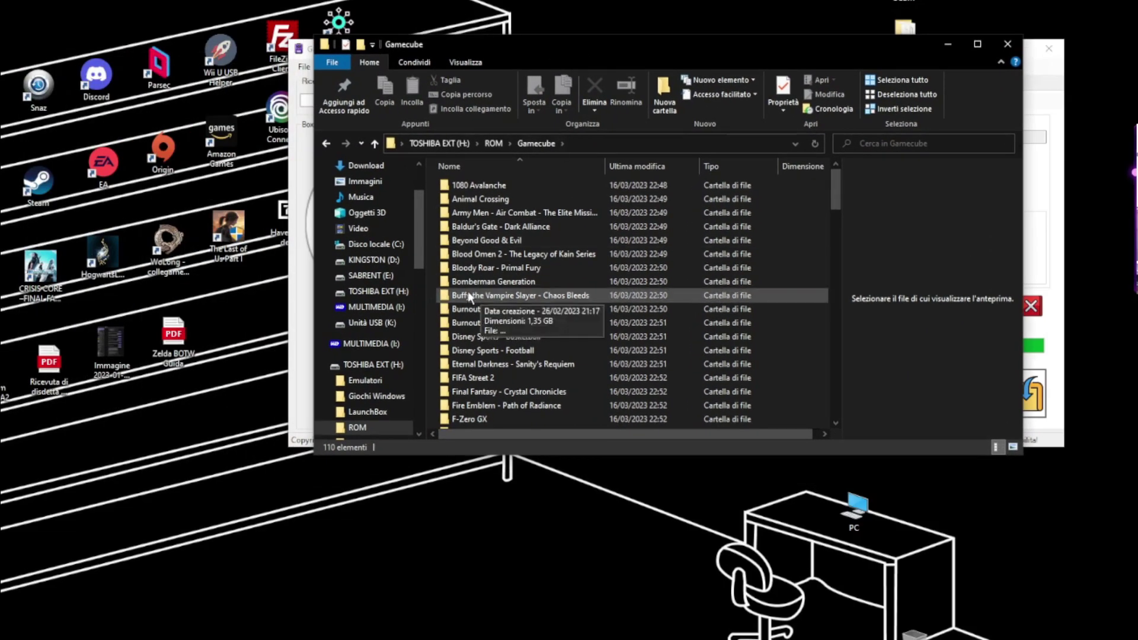
pyautogui.doubleClick(460, 181)
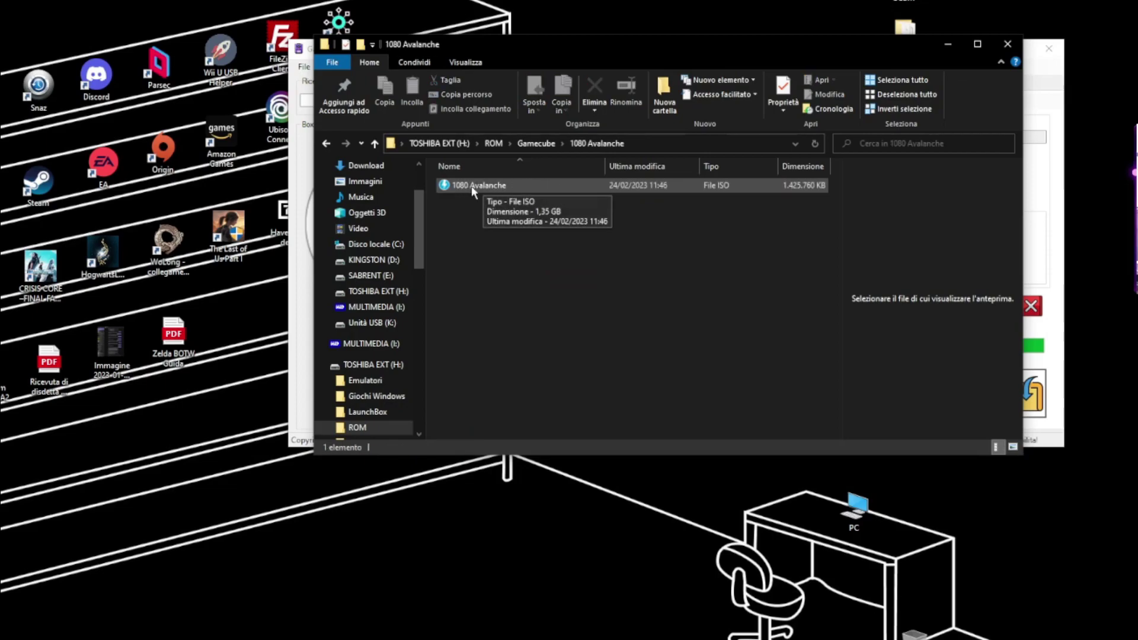
pyautogui.click(1009, 47)
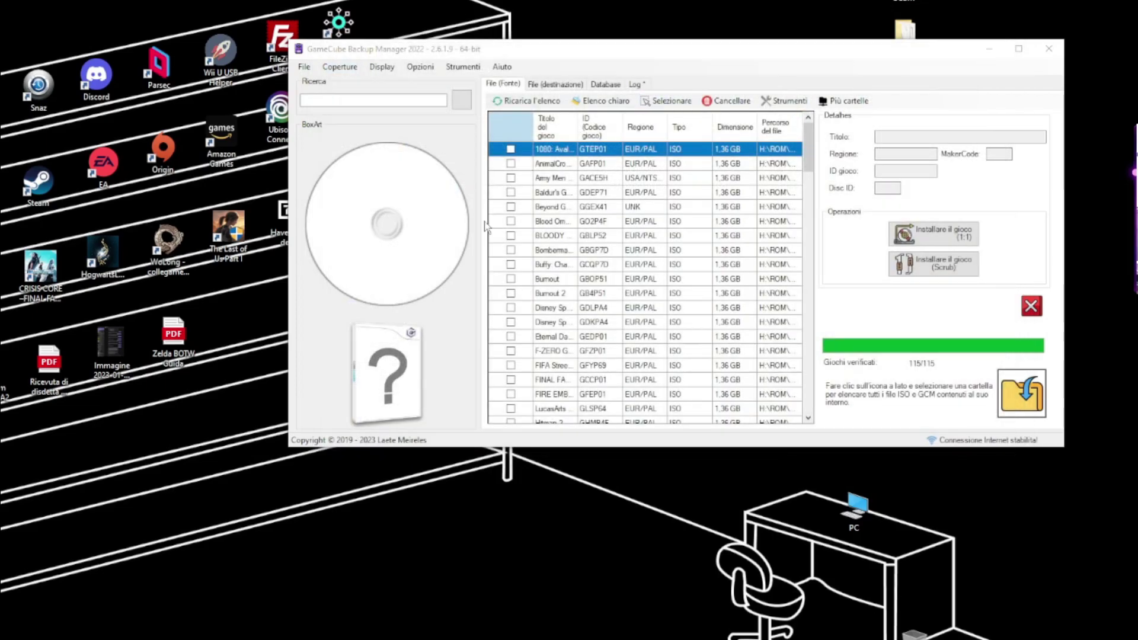
# Step: Mark 1080: Avalanche in the source game list and filter the list by "1080"
pyautogui.click(510, 149)
pyautogui.moveTo(600, 55); pyautogui.dragTo(546, 63)
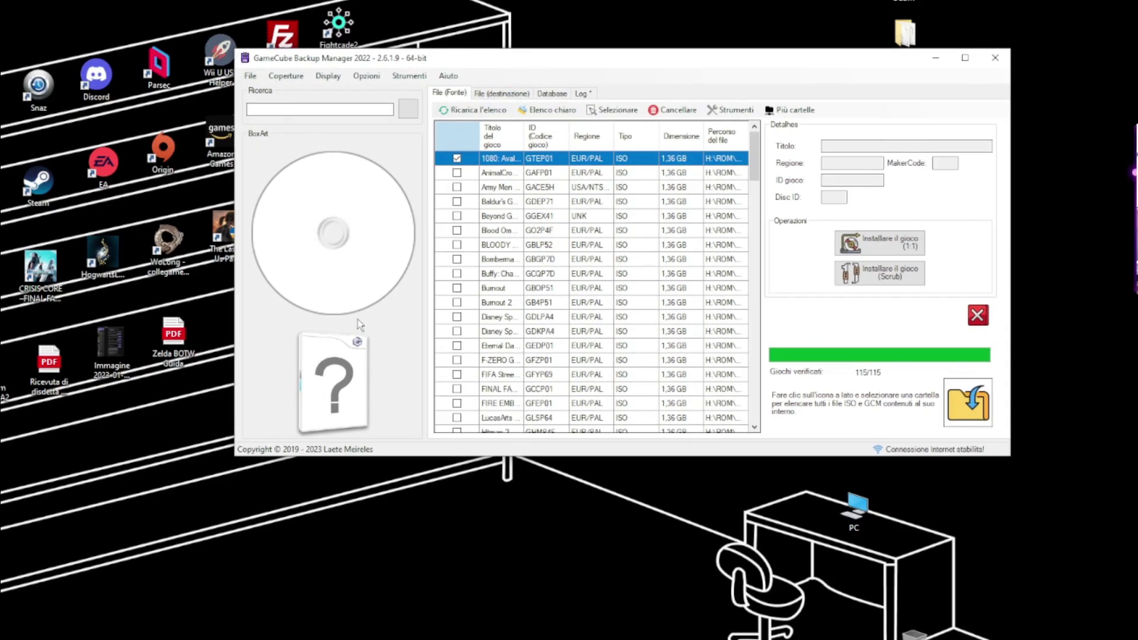
pyautogui.write('1080')
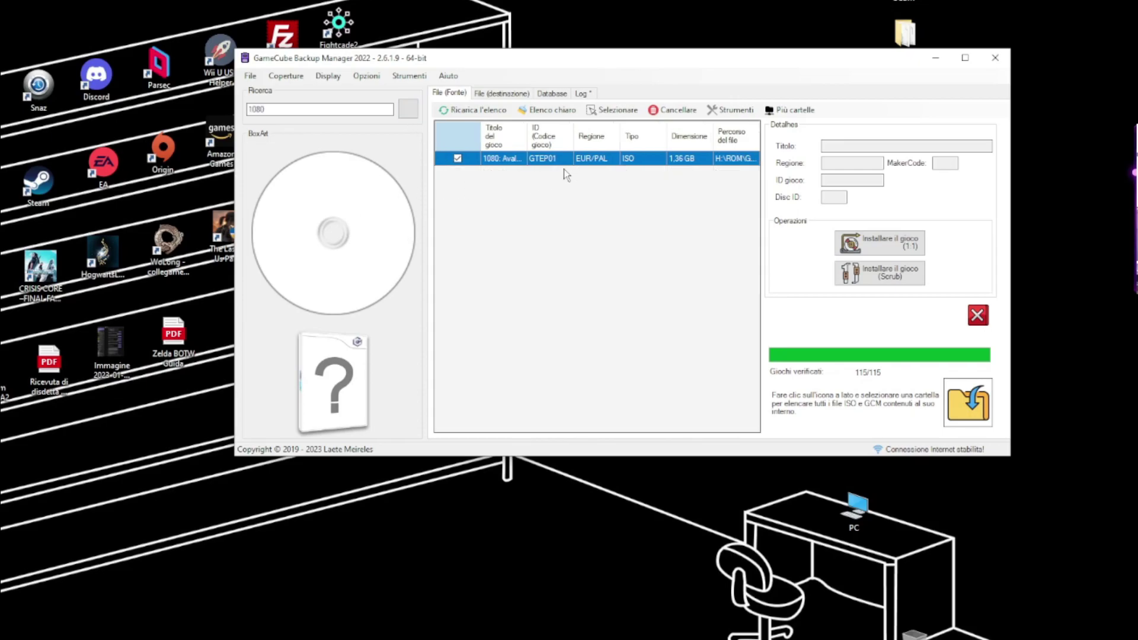
# Step: Look up 1080: Avalanche on GameTDB, close the web page, and clear the game search filter
pyautogui.rightClick(578, 165)
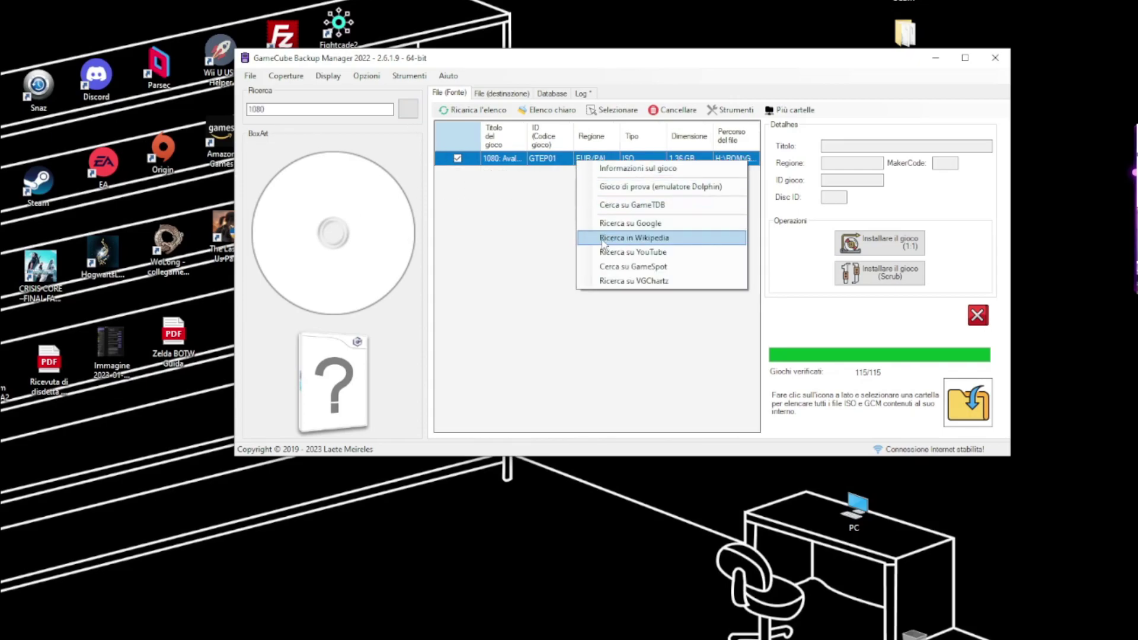
pyautogui.click(625, 207)
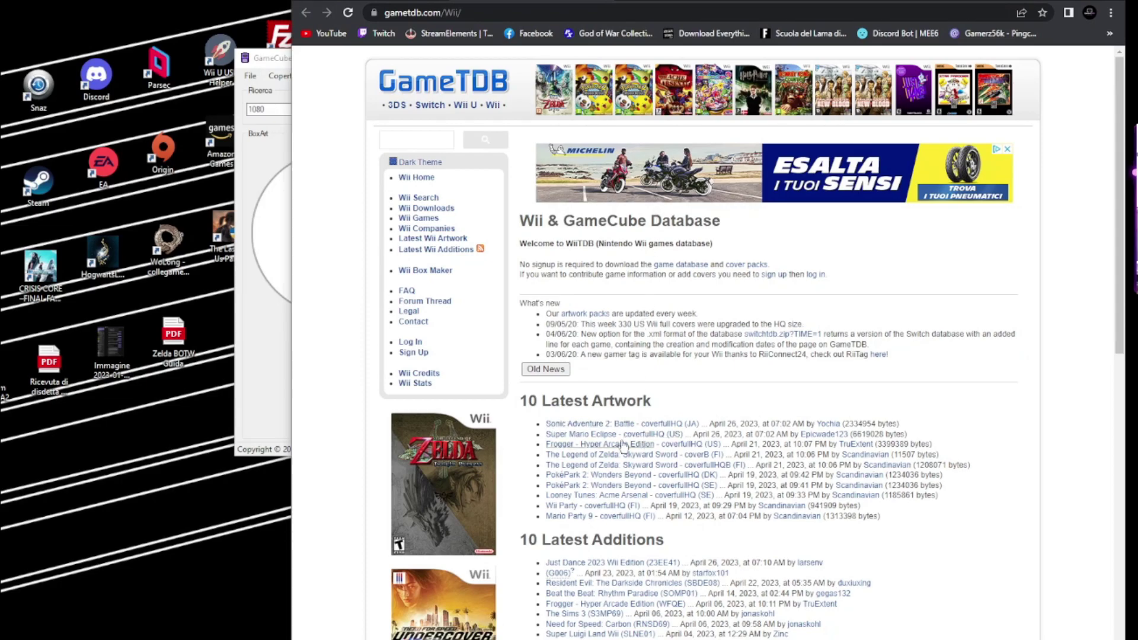
pyautogui.scroll(-1, 655, 507)
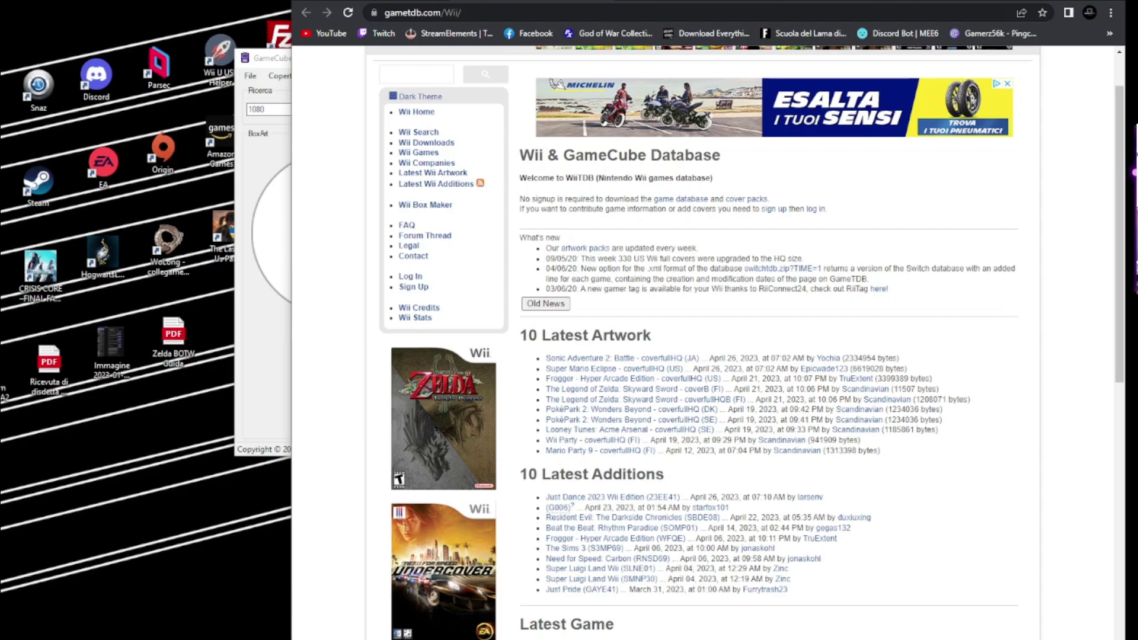
pyautogui.hotkey('ctrl', 'w')
pyautogui.hotkey('ctrl', 'w')
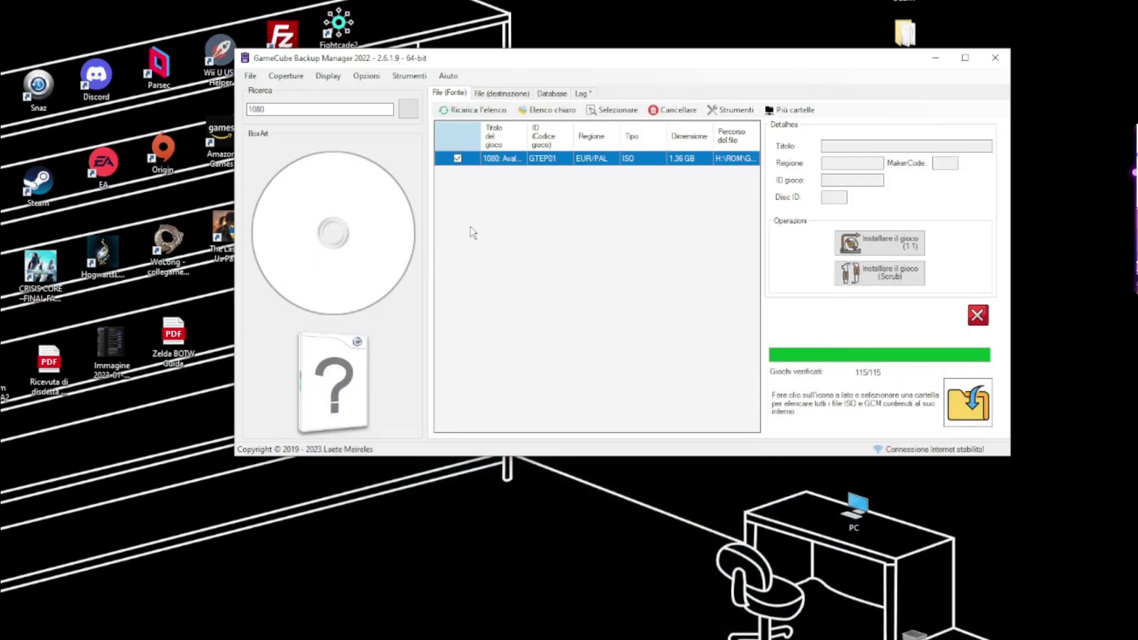
pyautogui.press('Tab')
pyautogui.press('BackSpace')
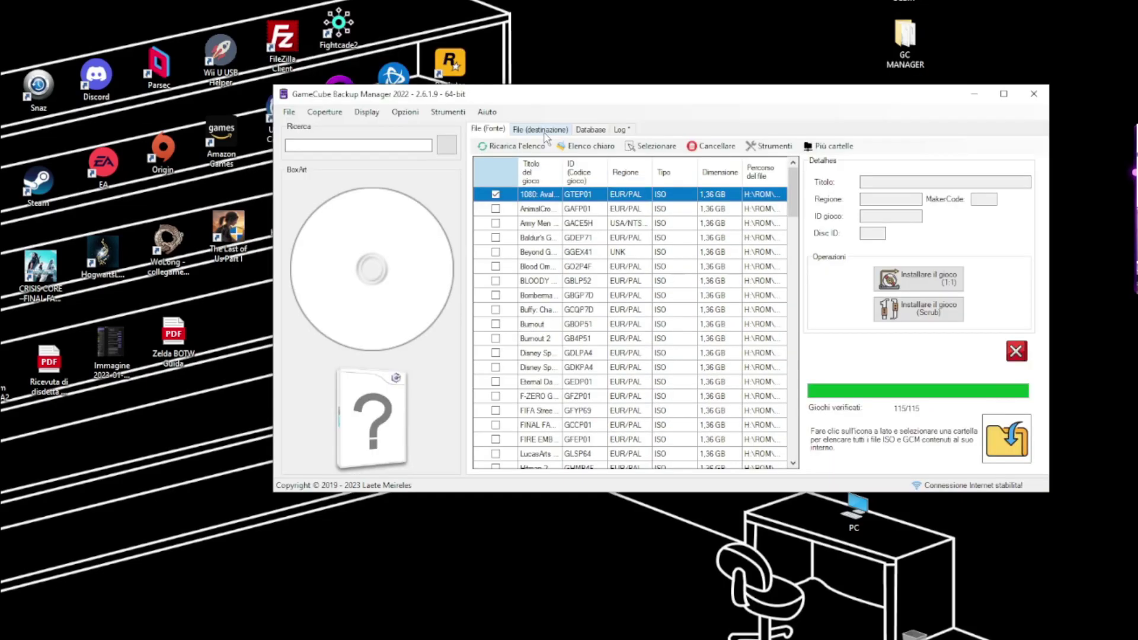
# Step: Select drive K:\ as the destination device and agree to create the GAMES folder on it
pyautogui.click(541, 130)
pyautogui.click(515, 148)
pyautogui.click(522, 220)
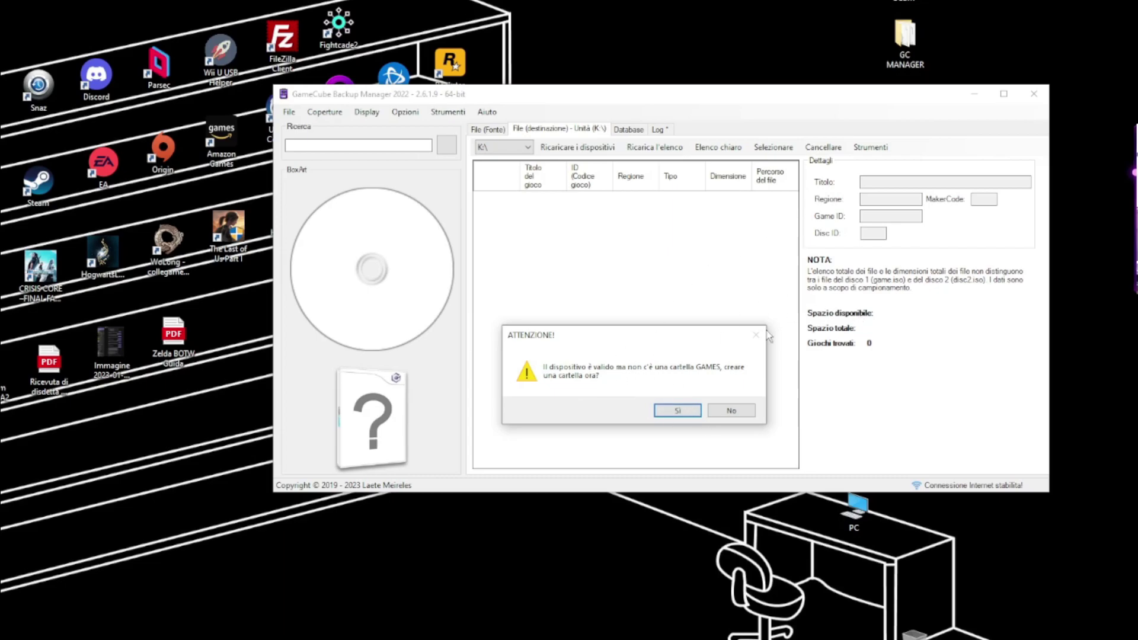
pyautogui.click(689, 413)
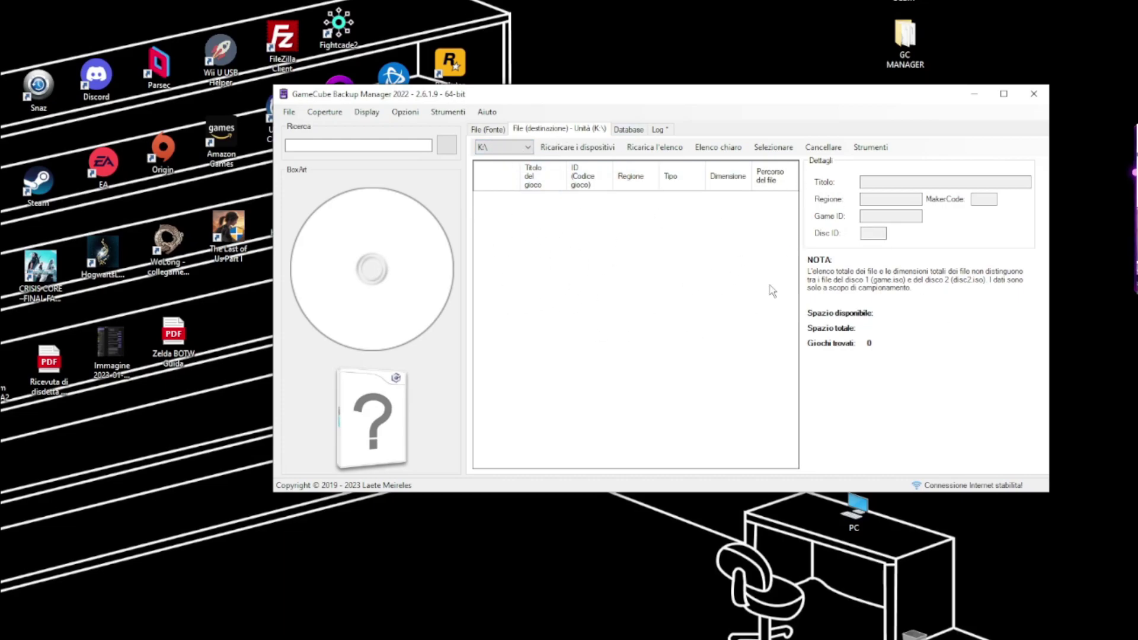
# Step: Install the marked 1080: Avalanche game to the USB drive as a 1:1 copy, and close GameCube Backup Manager
pyautogui.click(491, 129)
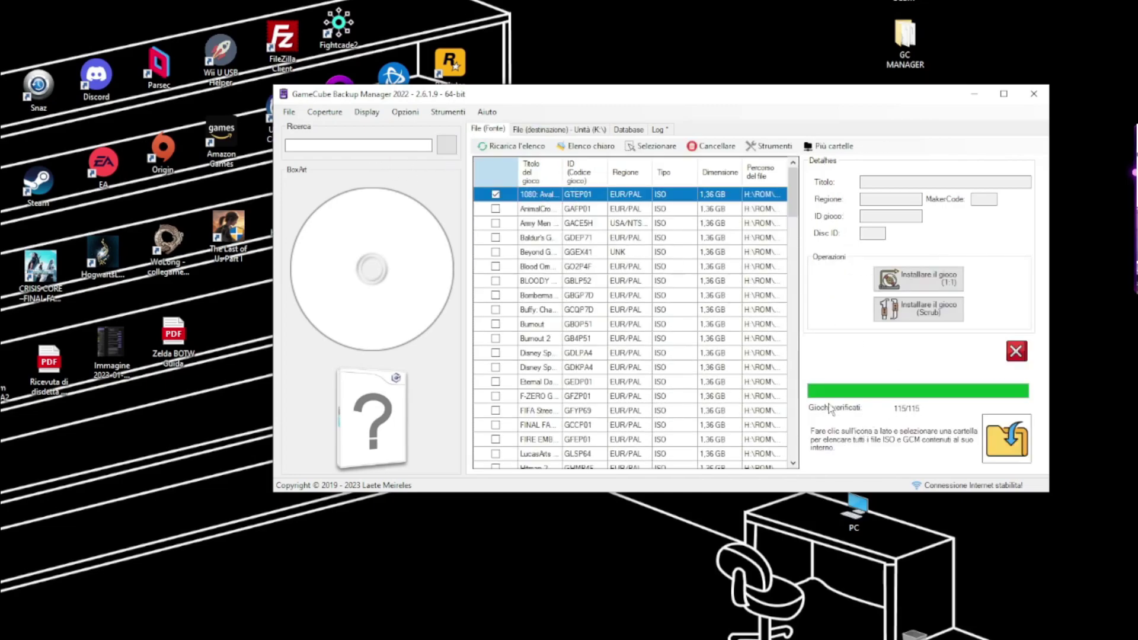
pyautogui.click(919, 287)
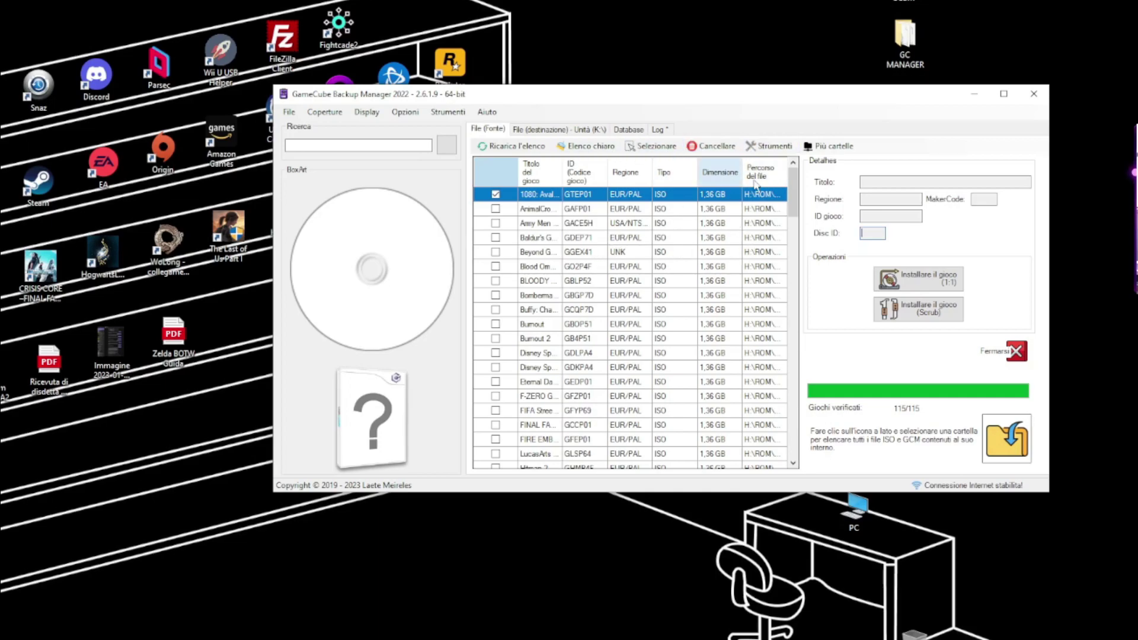
pyautogui.click(777, 150)
pyautogui.click(777, 148)
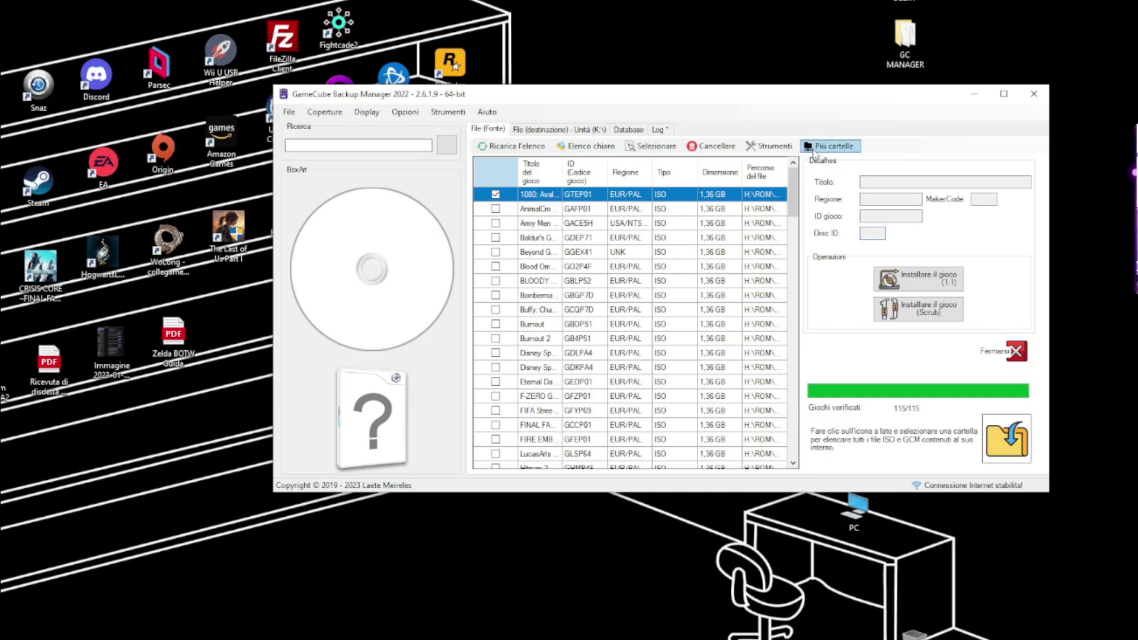
pyautogui.click(796, 148)
pyautogui.click(797, 148)
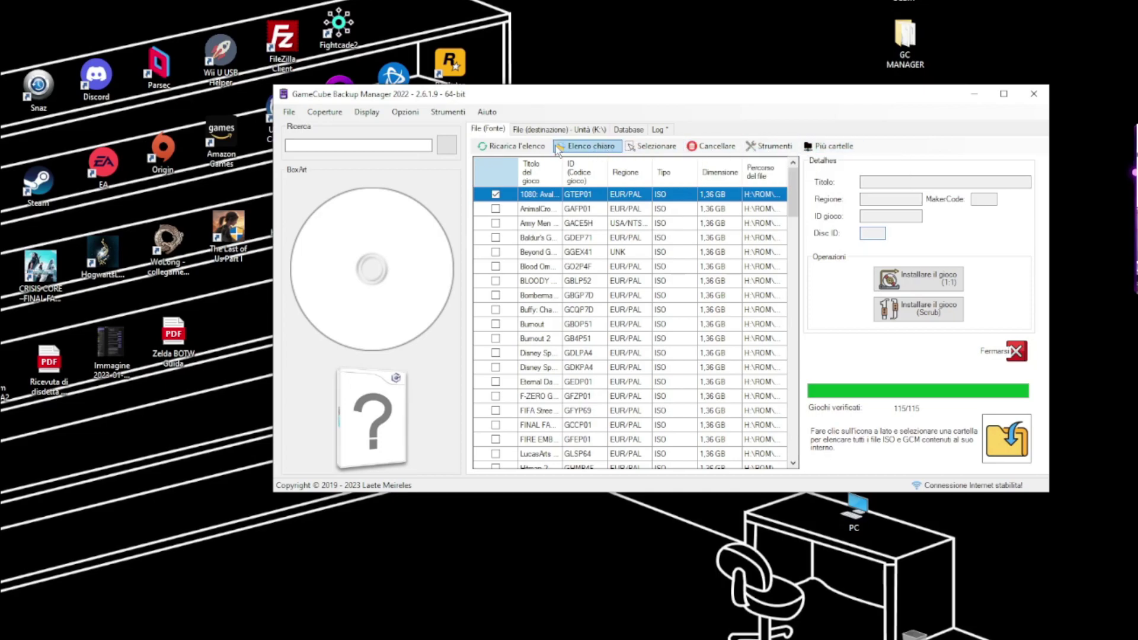
pyautogui.click(1034, 94)
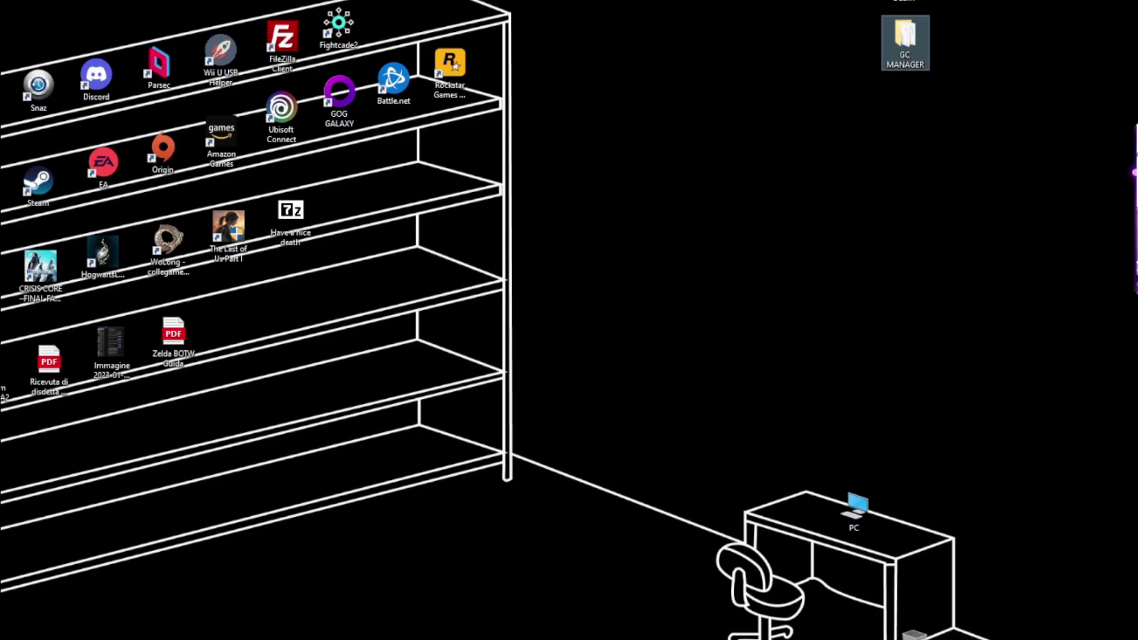
# Step: Open the games folder on the USB drive (K:) in File Explorer and inspect the ISO inside 1080 - Avalanche [GTEP01]
pyautogui.press('super+e')
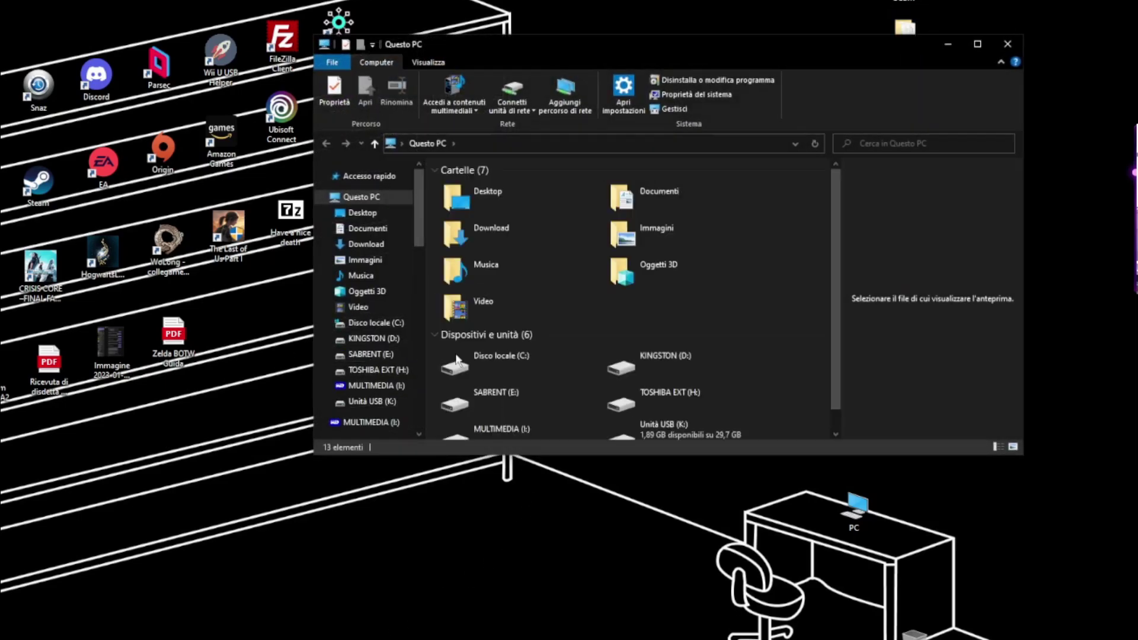
pyautogui.doubleClick(684, 429)
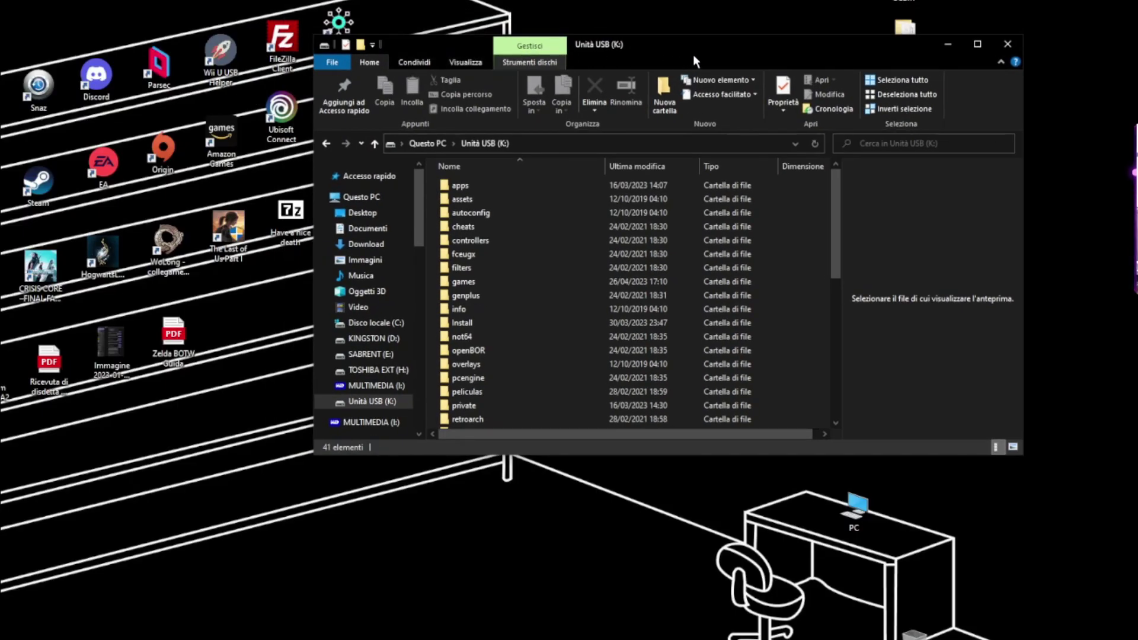
pyautogui.moveTo(790, 456); pyautogui.dragTo(770, 560)
pyautogui.moveTo(659, 60); pyautogui.dragTo(726, 0)
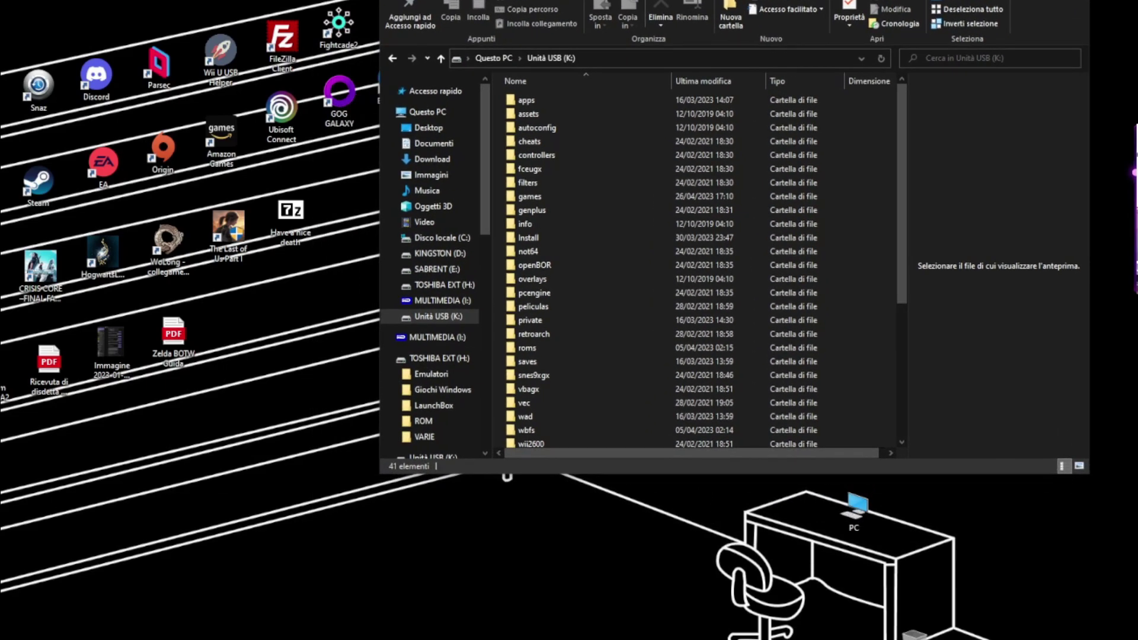
pyautogui.doubleClick(529, 199)
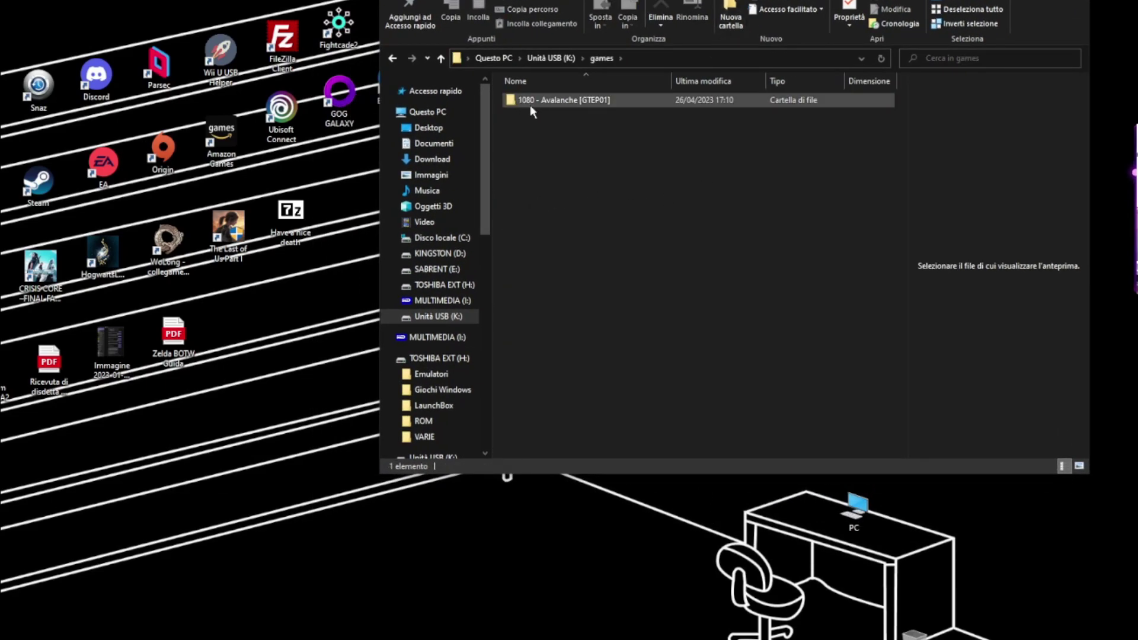
pyautogui.doubleClick(527, 102)
pyautogui.click(527, 100)
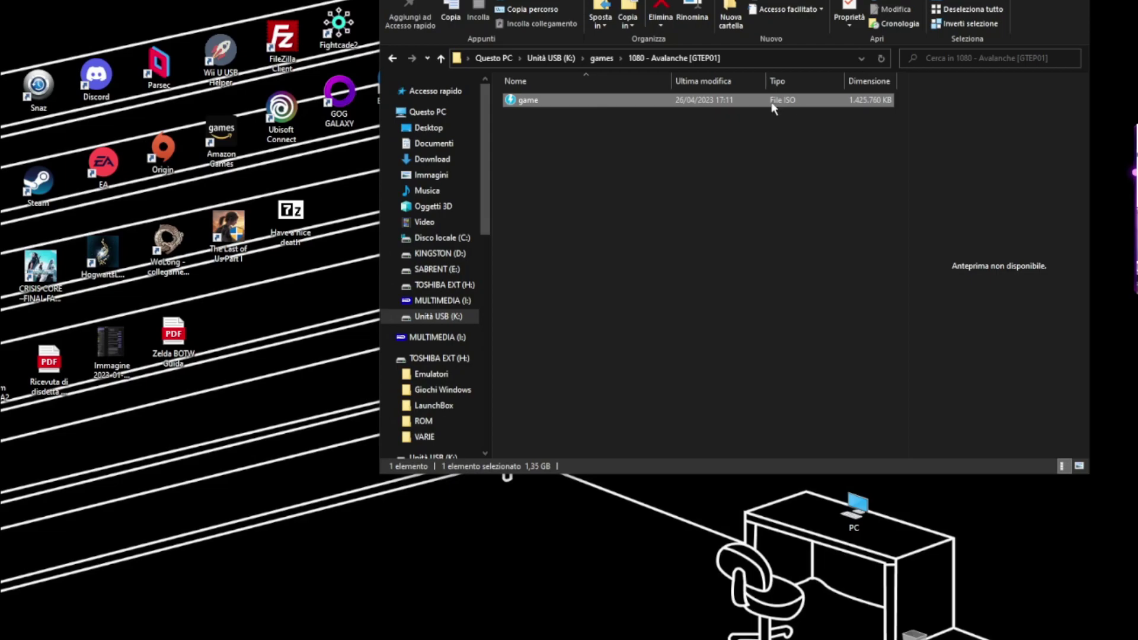
# Step: Go back to Questo PC to view the drives, and reopen the USB drive (K:)
pyautogui.click(396, 58)
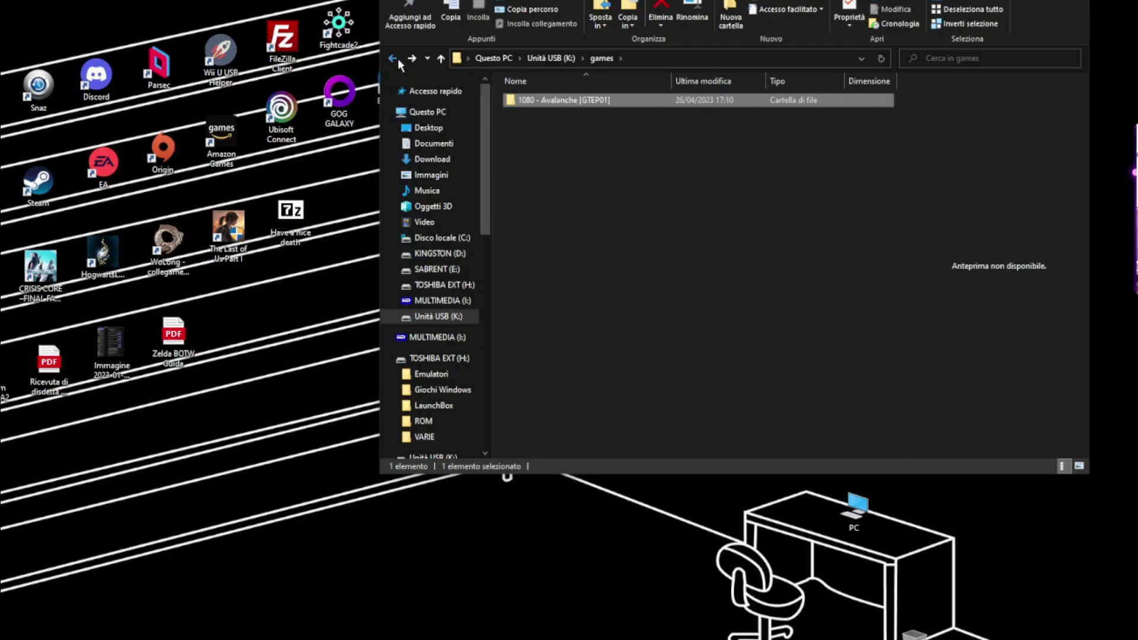
pyautogui.click(397, 58)
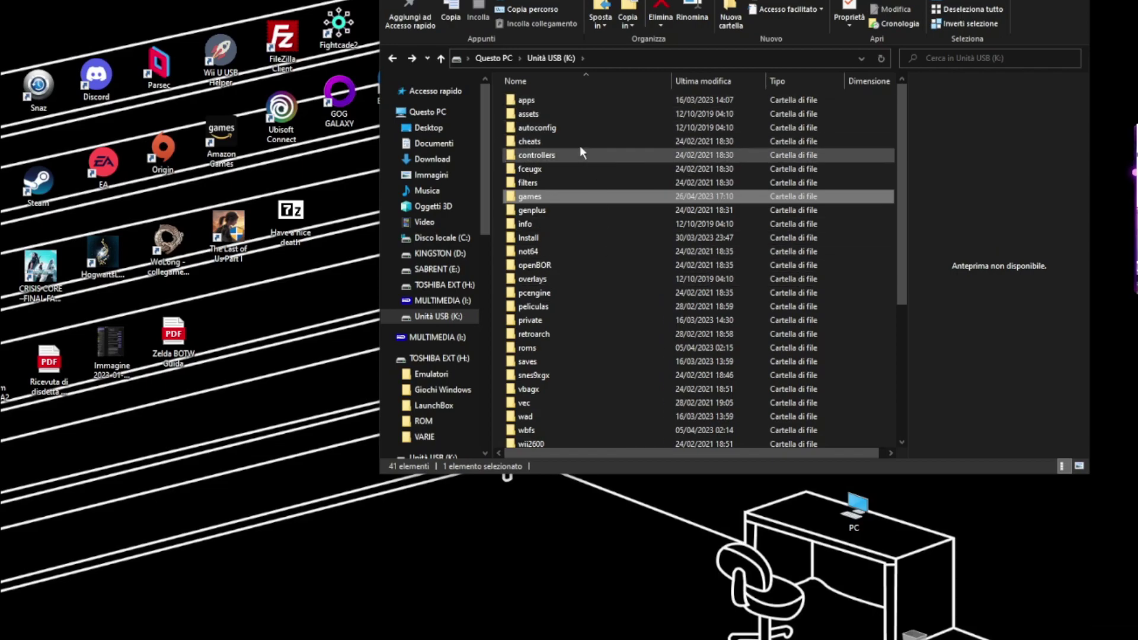
pyautogui.click(393, 58)
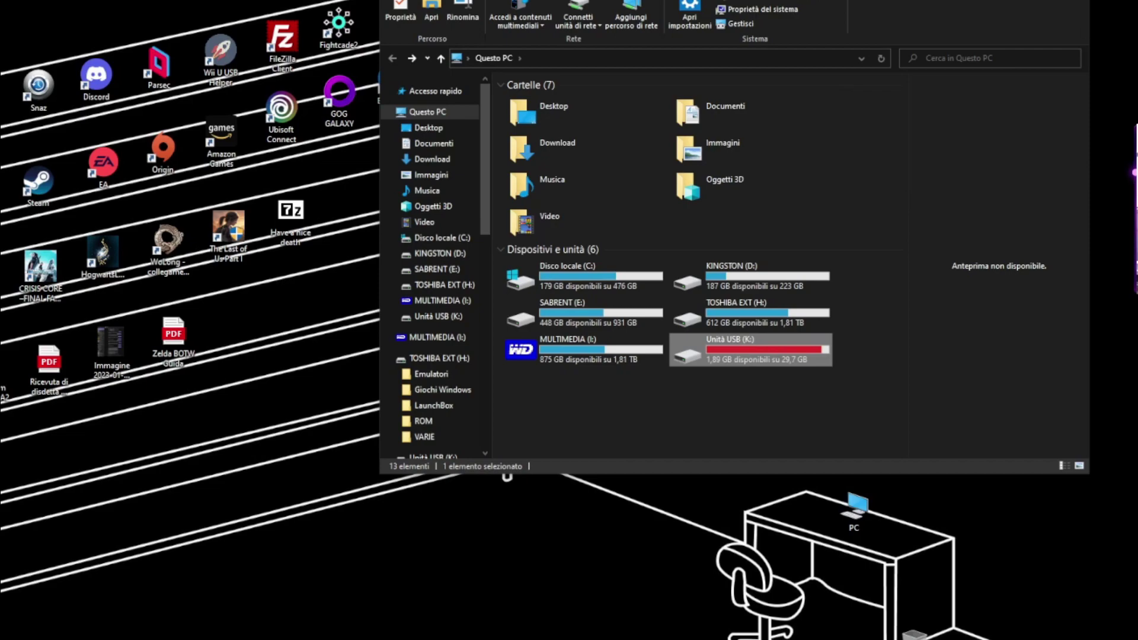
pyautogui.doubleClick(753, 344)
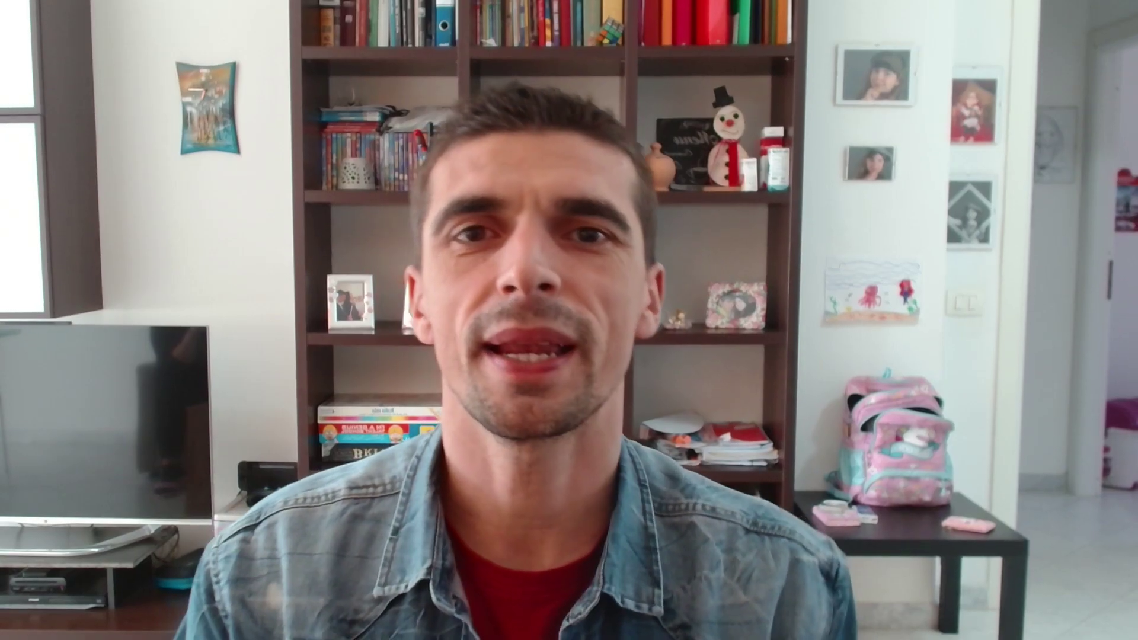